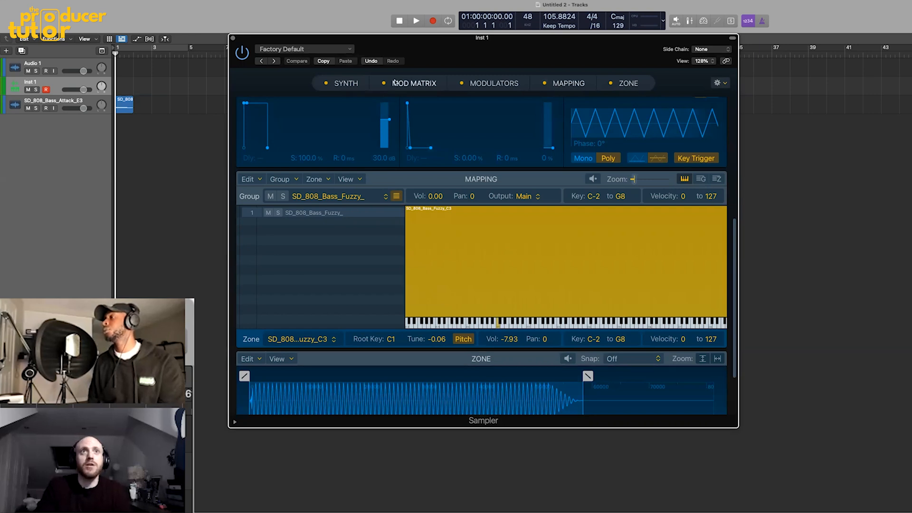
- Add a Tuner effect to the Inst 1 track and place its window beside the Sampler
scroll(386, 85, "down", 3)
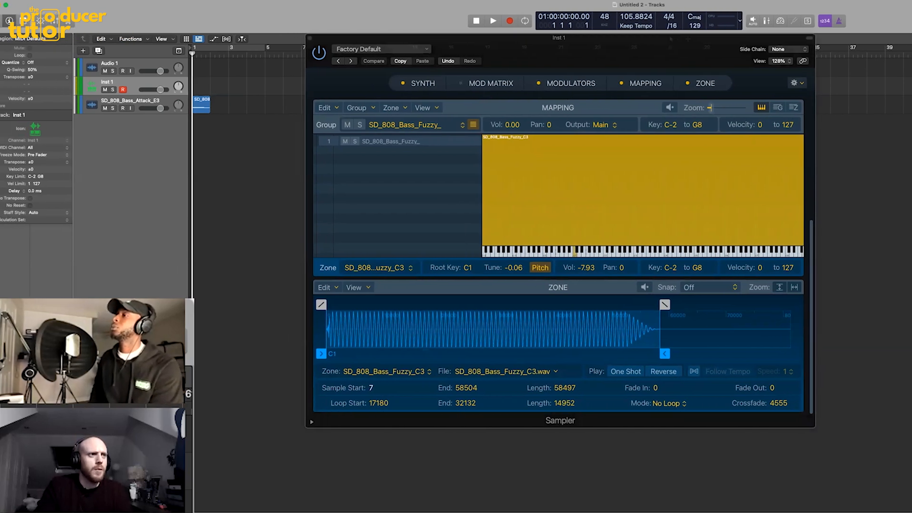
left_click(0, 114)
mouse_move(0, 432)
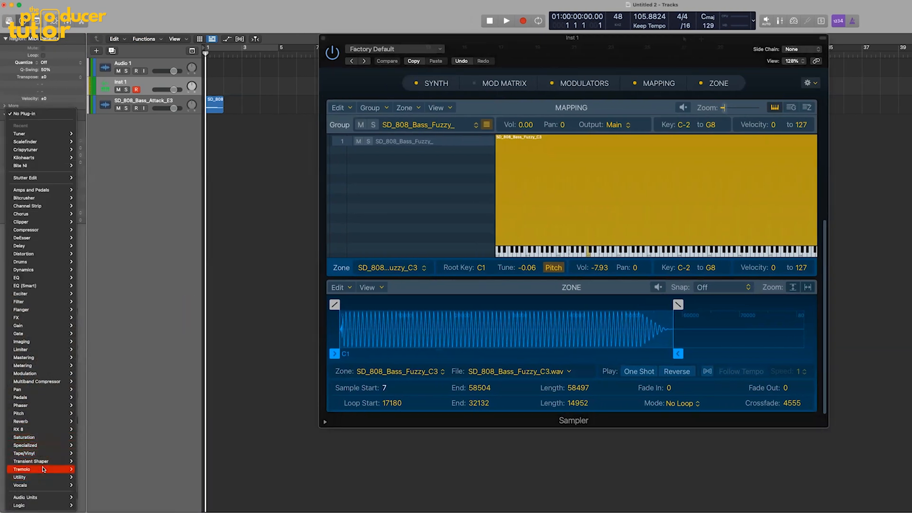
mouse_move(52, 415)
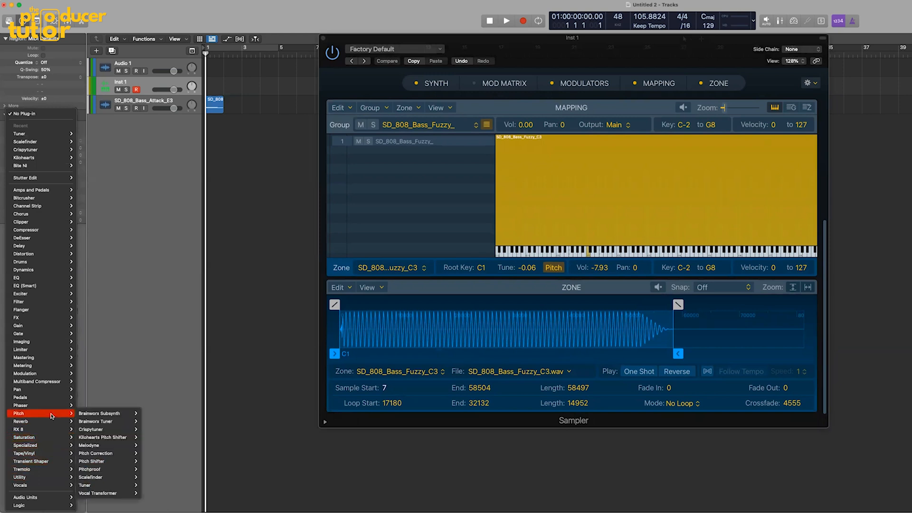
left_click(93, 485)
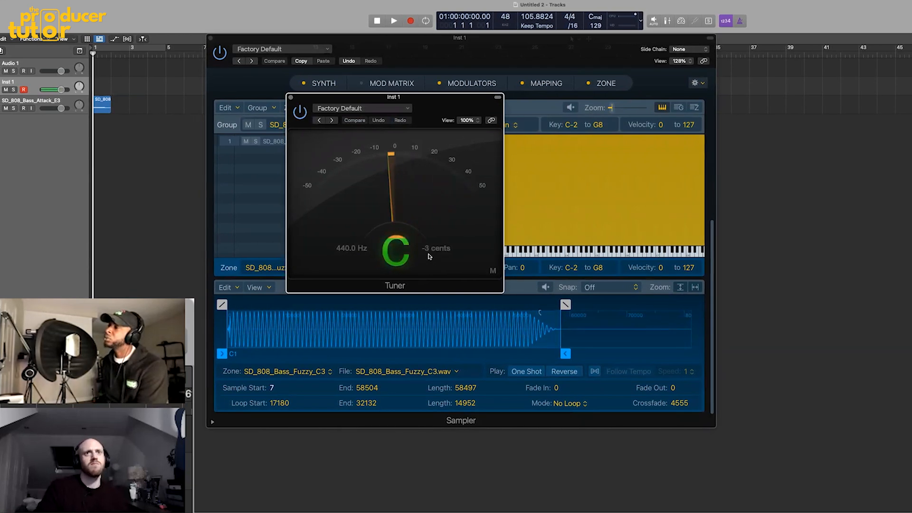
left_click_drag(421, 100, 827, 142)
left_click_drag(532, 56, 499, 59)
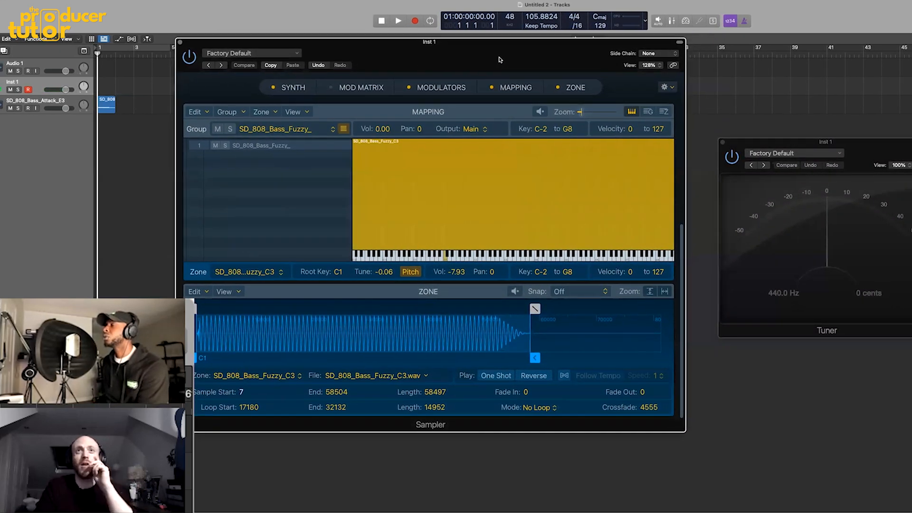
- Raise the fine pitch of the SD_808_Bass_Fuzzy sample slightly in the Sampler's Synth section
scroll(405, 217, "up", 4)
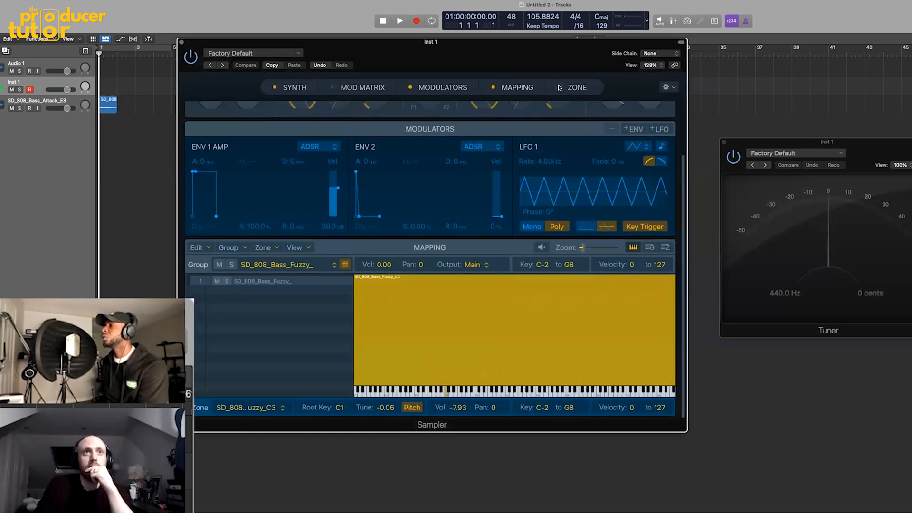
scroll(406, 216, "up", 3)
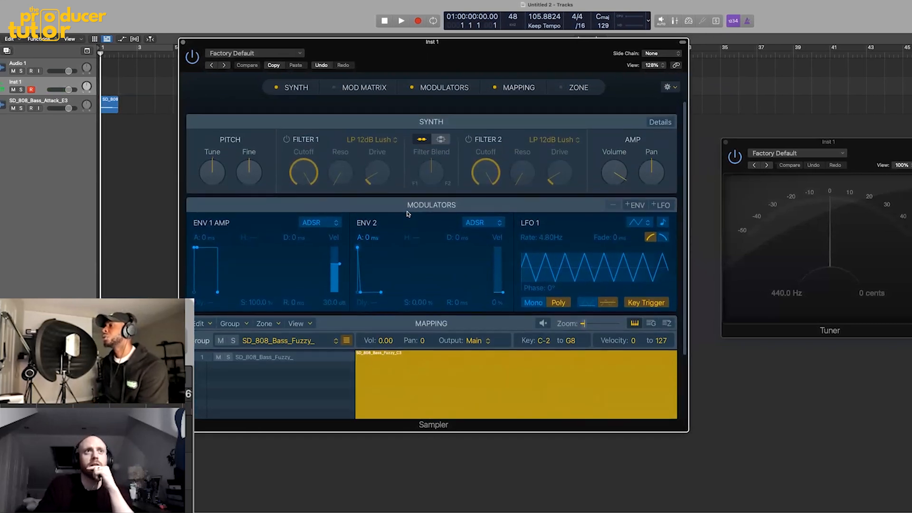
left_click_drag(258, 165, 251, 162)
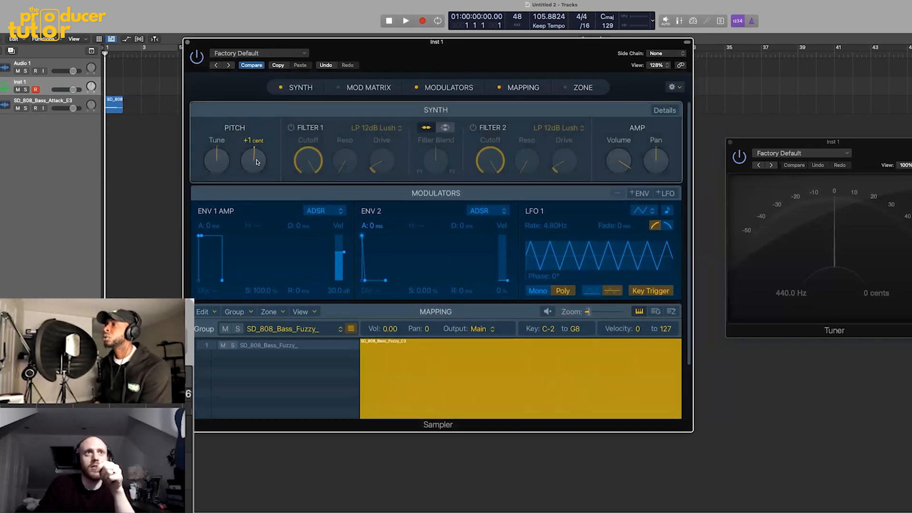
left_click_drag(258, 160, 259, 158)
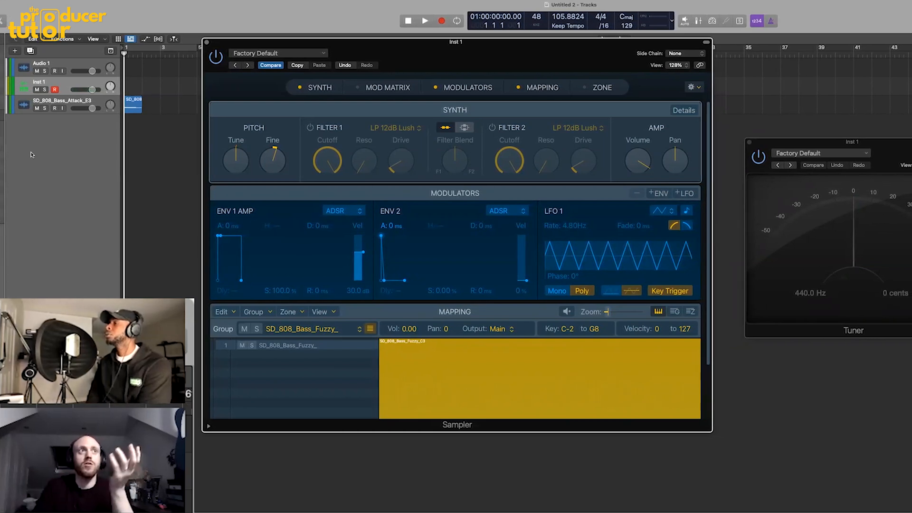
- Close the Sampler and Tuner windows and delete the SD_808_Bass_Attack_E3 track
left_click(65, 113)
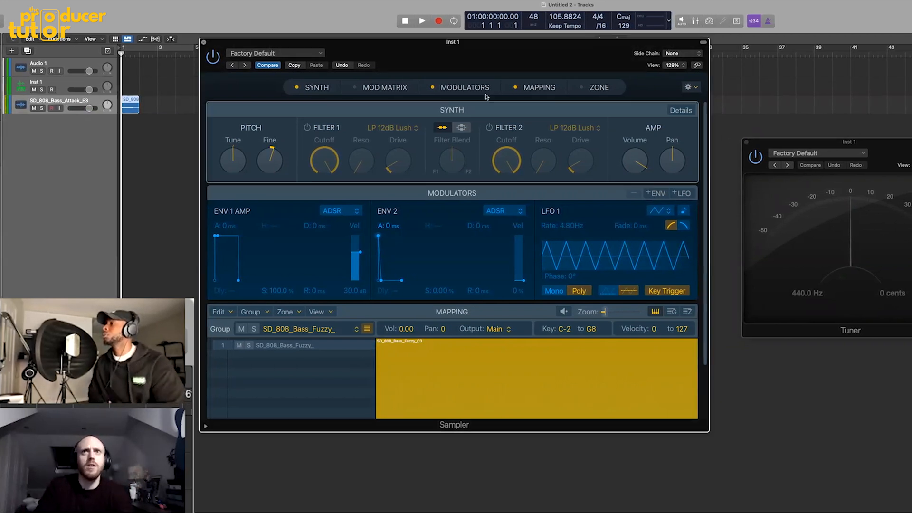
left_click(205, 42)
left_click(747, 142)
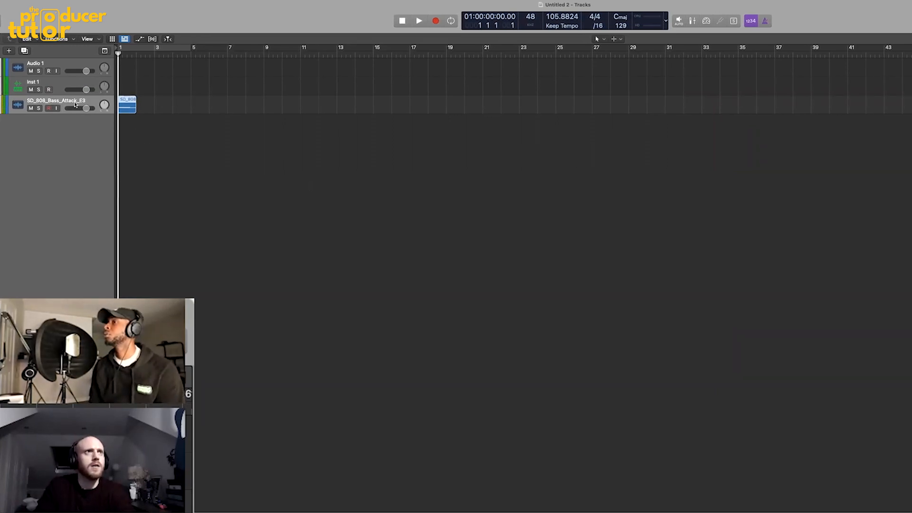
key("super+BackSpace")
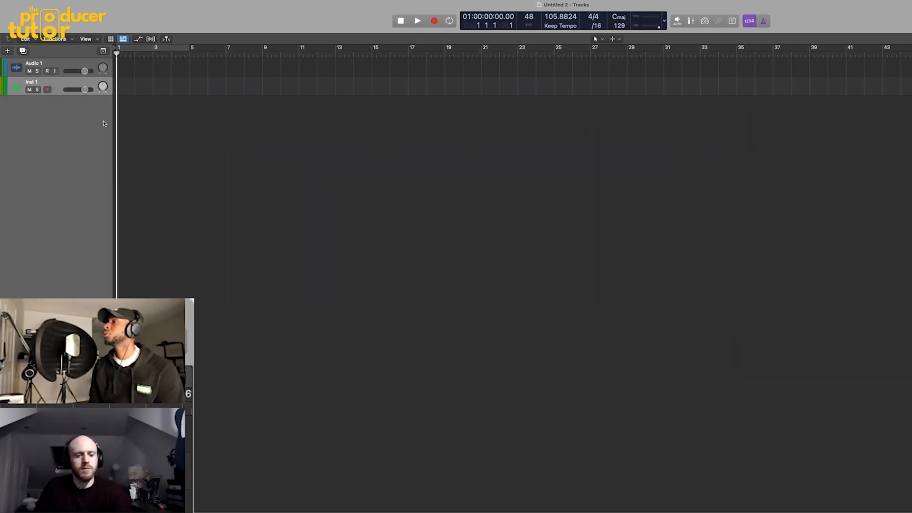
- Preview the SD_808_Bass_Quick_F#3 sample from the loop browser and load it into a new Sampler track
key("o")
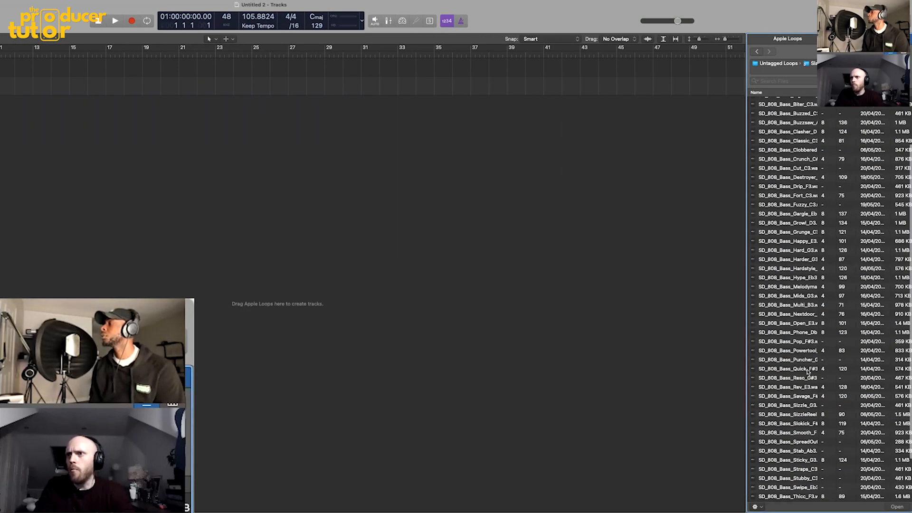
left_click(799, 370)
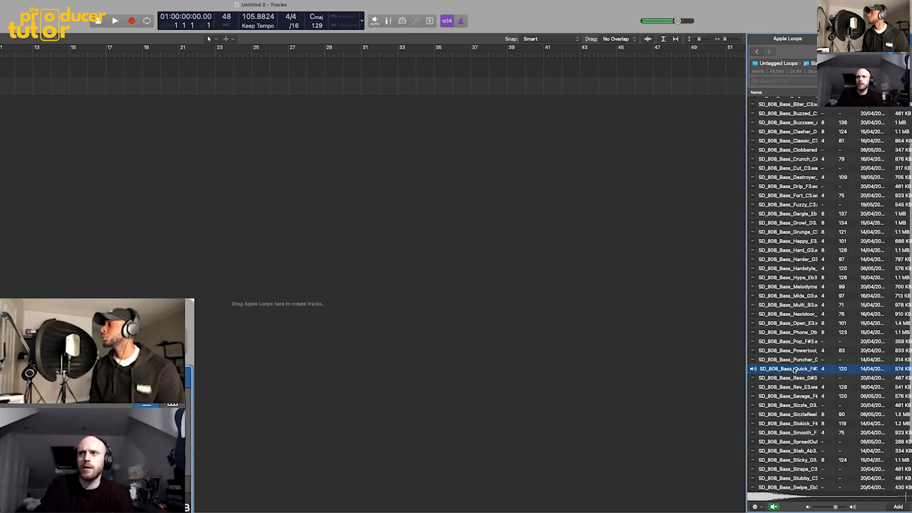
left_click_drag(225, 232, 70, 121)
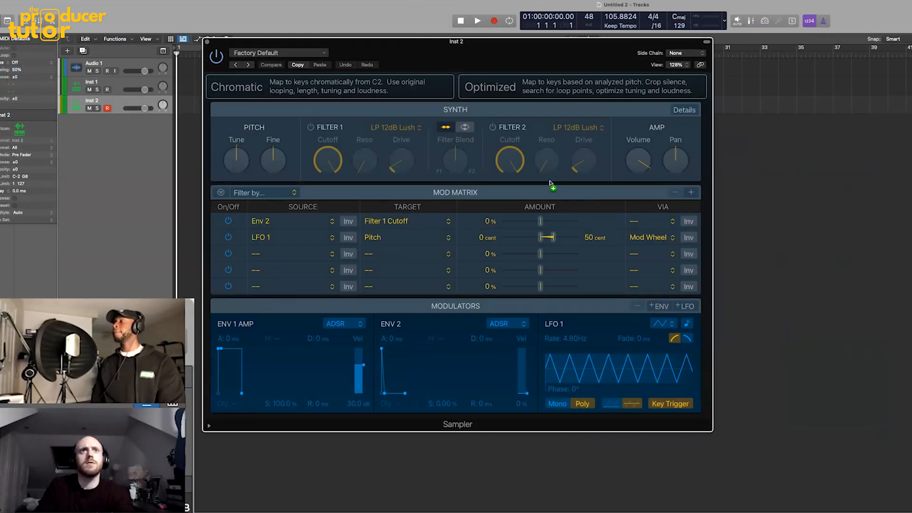
- Play the sample's F#0 root key and add a Tuner to the Inst 2 track, moving its window aside
left_click_drag(550, 184, 518, 100)
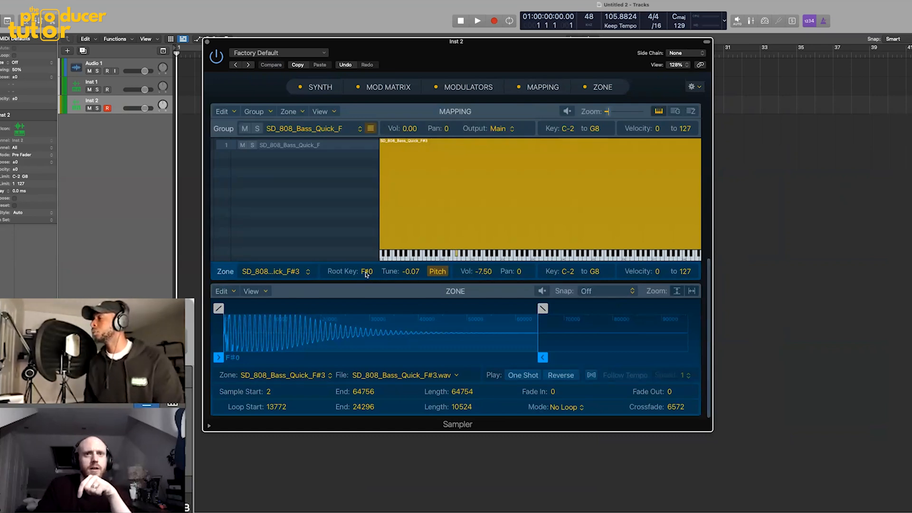
left_click(455, 254)
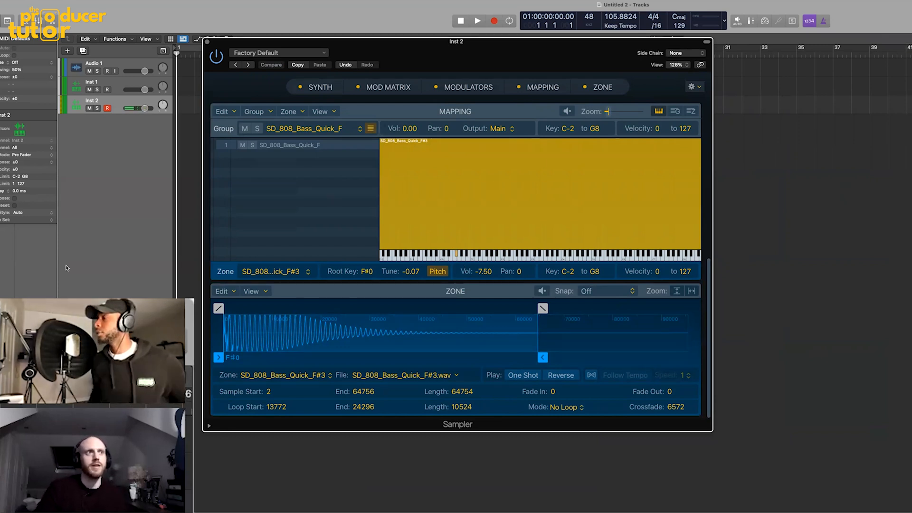
left_click(66, 308)
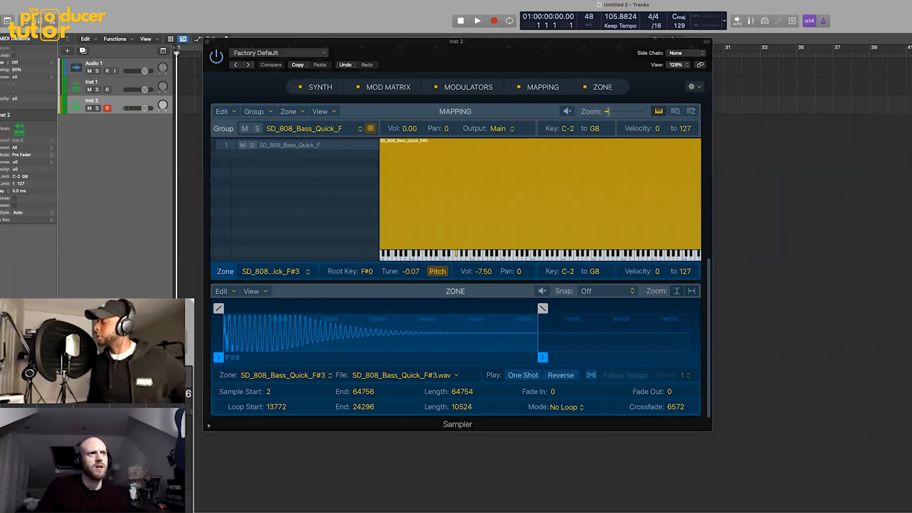
left_click(66, 352)
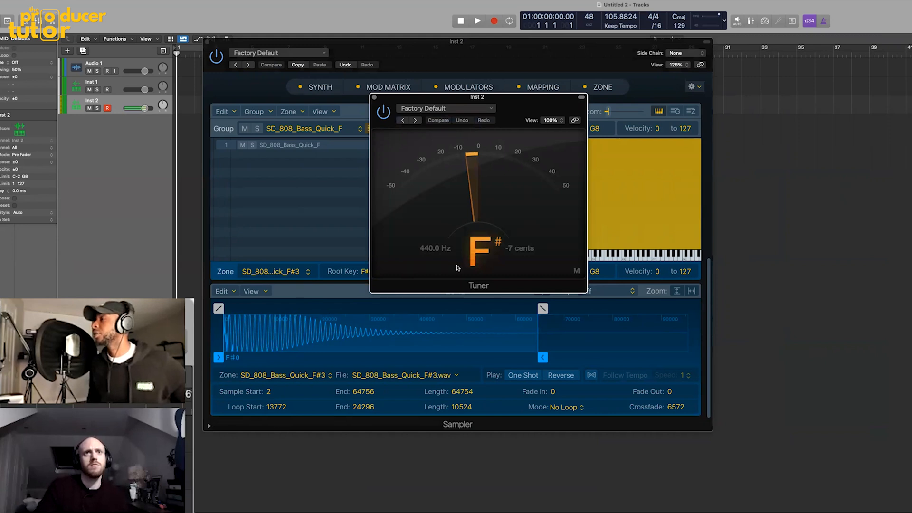
left_click_drag(451, 98, 551, 194)
- Hide the Sampler's Mod Matrix, Modulators and Mapping sections and set the fine pitch to +7 cents
left_click(359, 87)
left_click(436, 87)
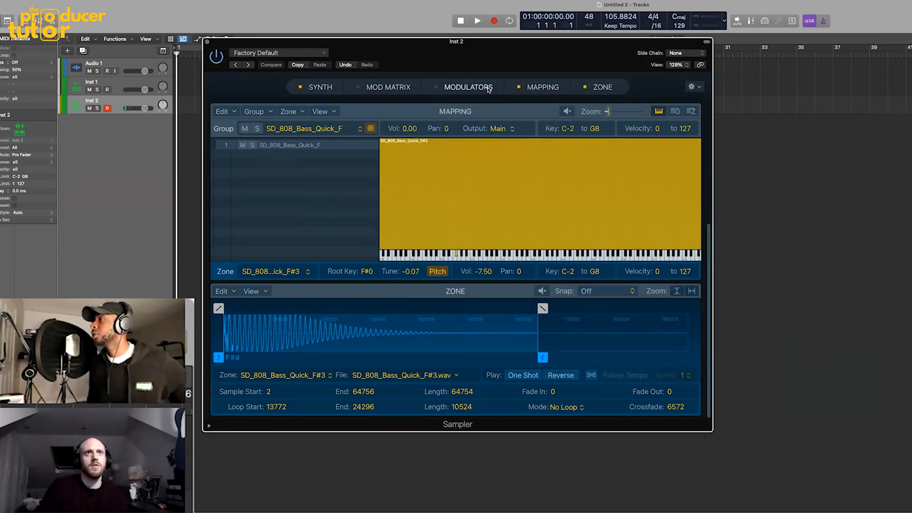
left_click(518, 87)
left_click_drag(272, 174, 274, 159)
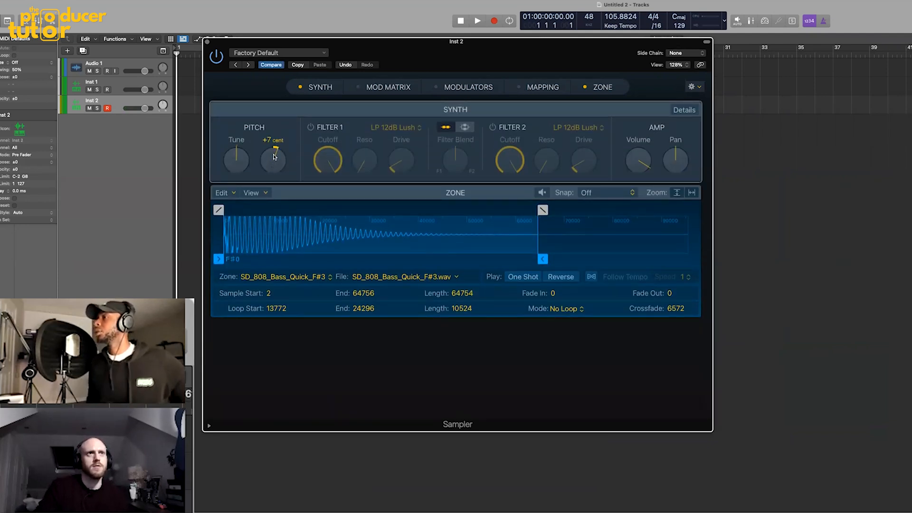
- Check the note's pitch in the Tuner and adjust the Inst 2 Sampler's fine pitch to +9 cents
left_click(8, 360)
left_click(7, 361)
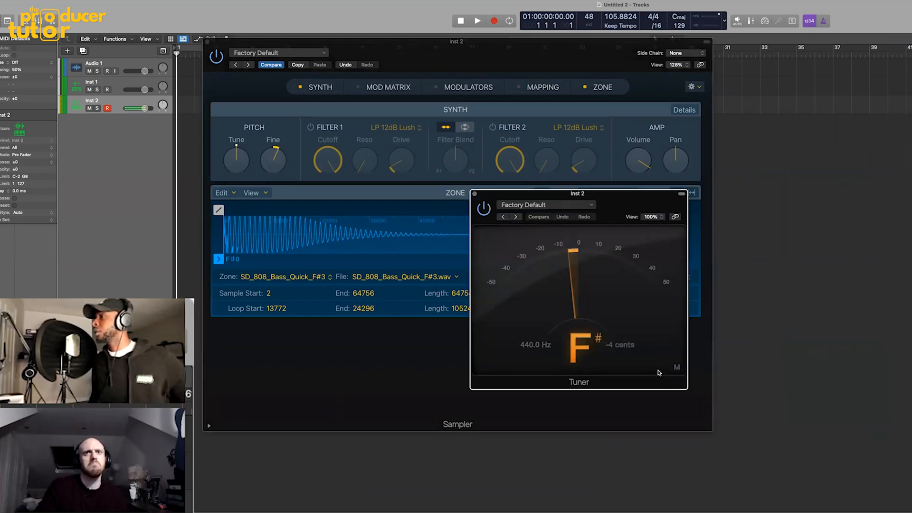
left_click(268, 171)
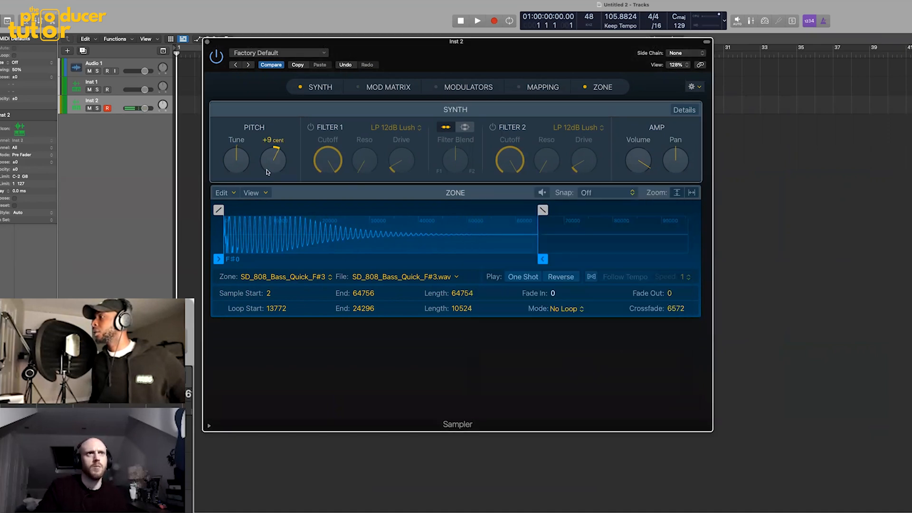
left_click(152, 351)
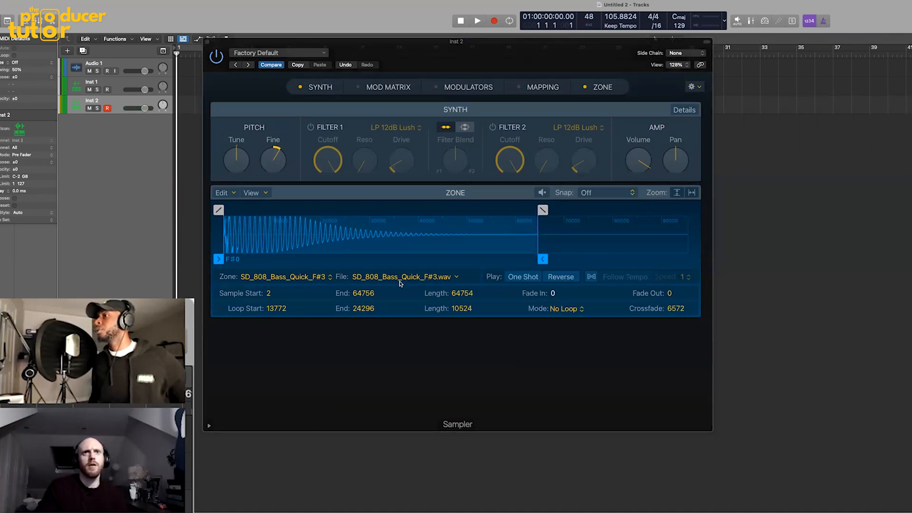
left_click(11, 351)
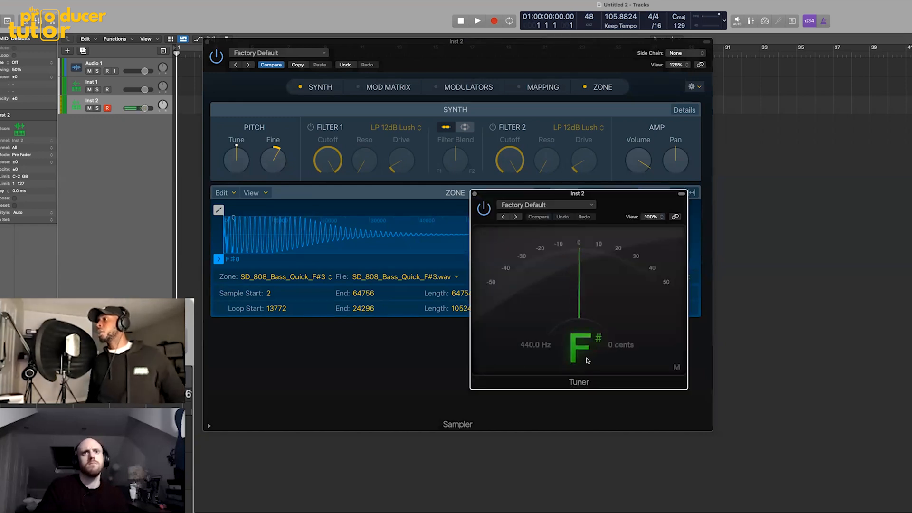
left_click_drag(266, 165, 266, 166)
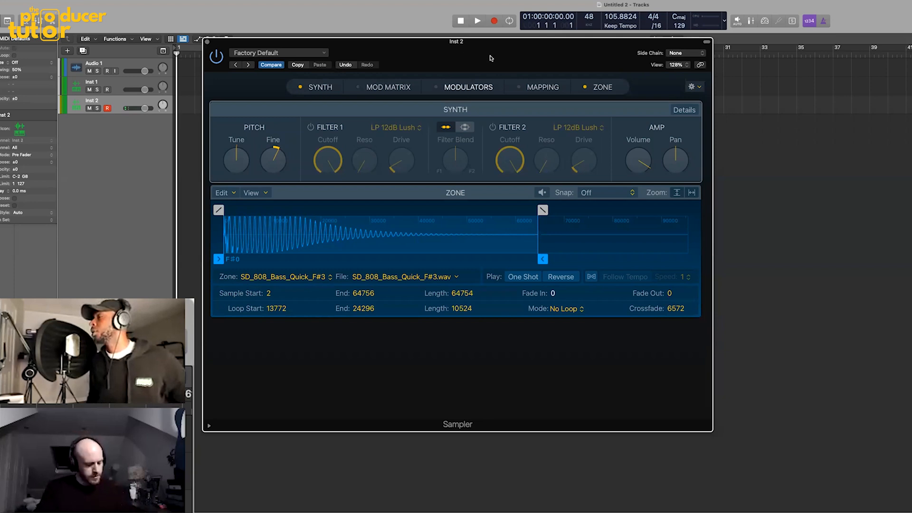
left_click_drag(490, 58, 553, 62)
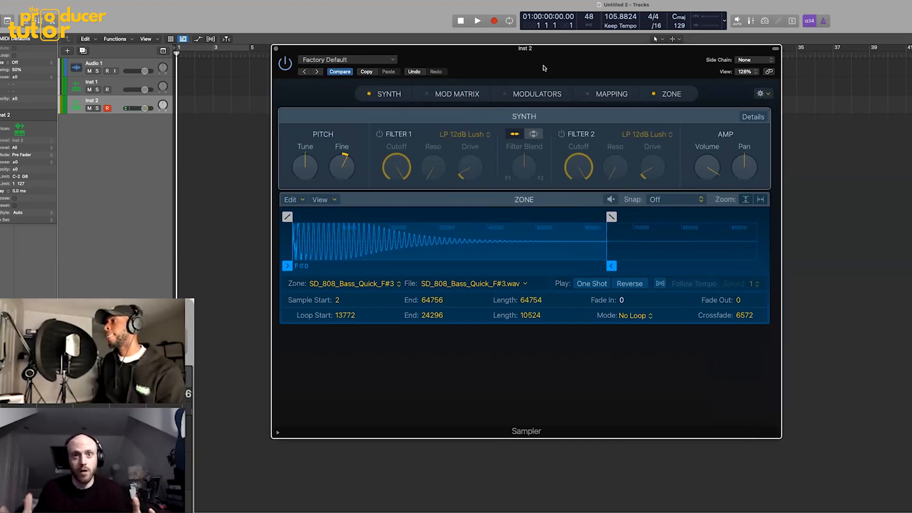
left_click_drag(490, 62, 502, 62)
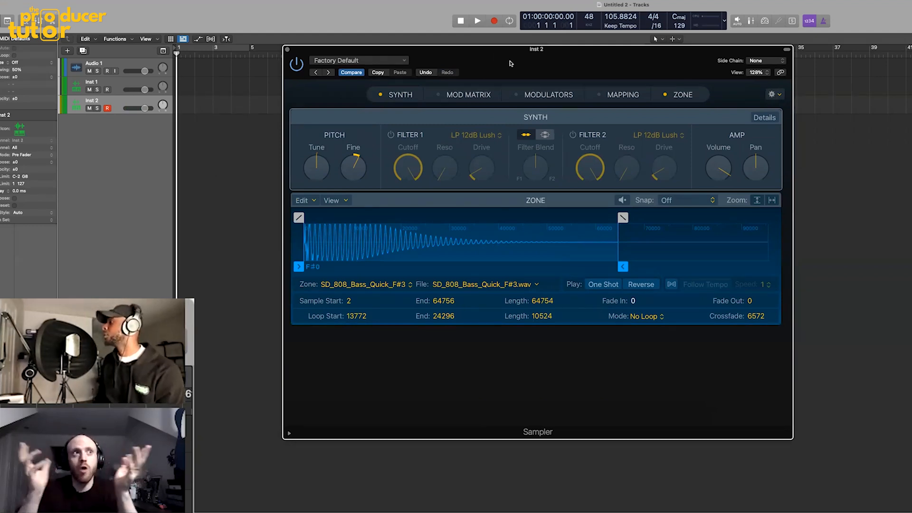
left_click_drag(513, 63, 518, 67)
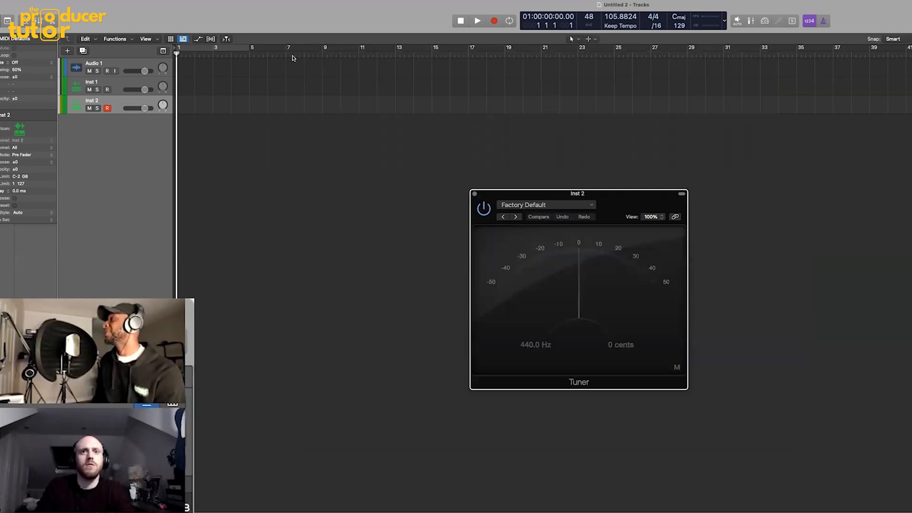
- Close the Sampler window and open the Kicks folder in the Slate HipHop samples under One Shots, SD Trap Drum One Shots
left_click(293, 55)
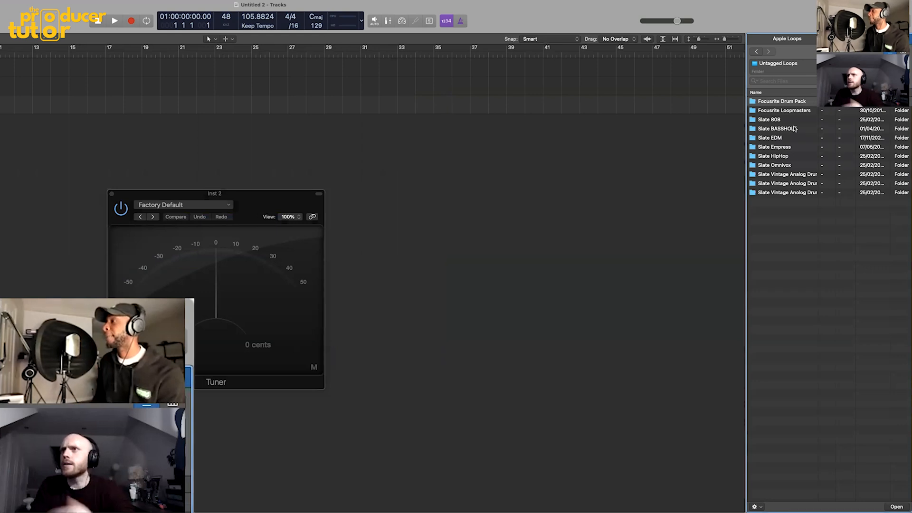
double_click(794, 155)
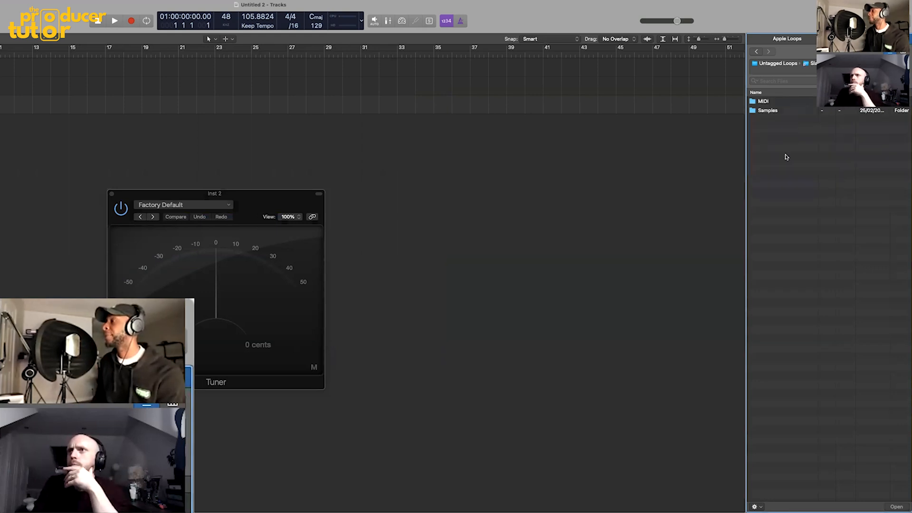
double_click(776, 111)
double_click(770, 112)
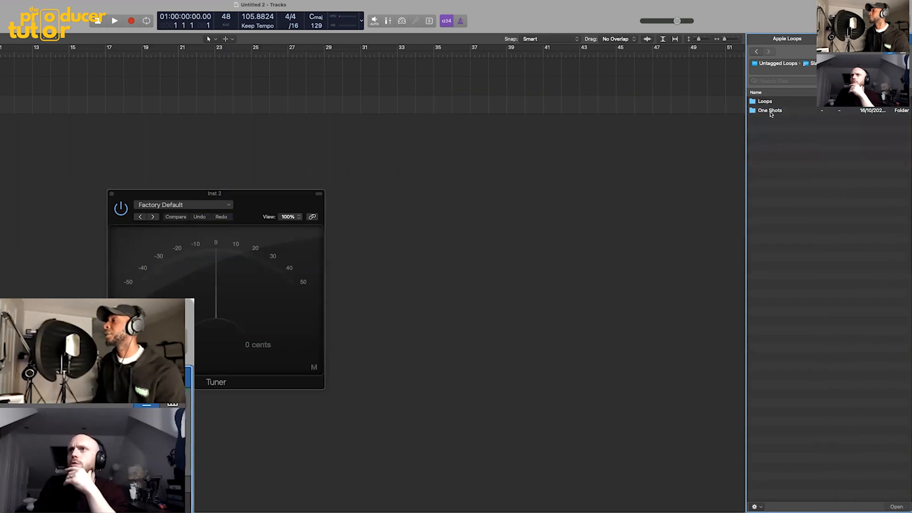
double_click(775, 111)
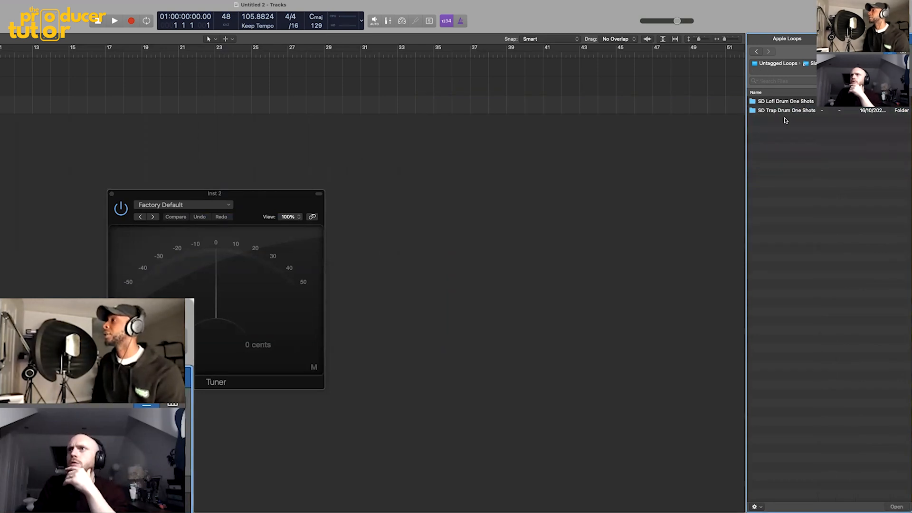
double_click(786, 110)
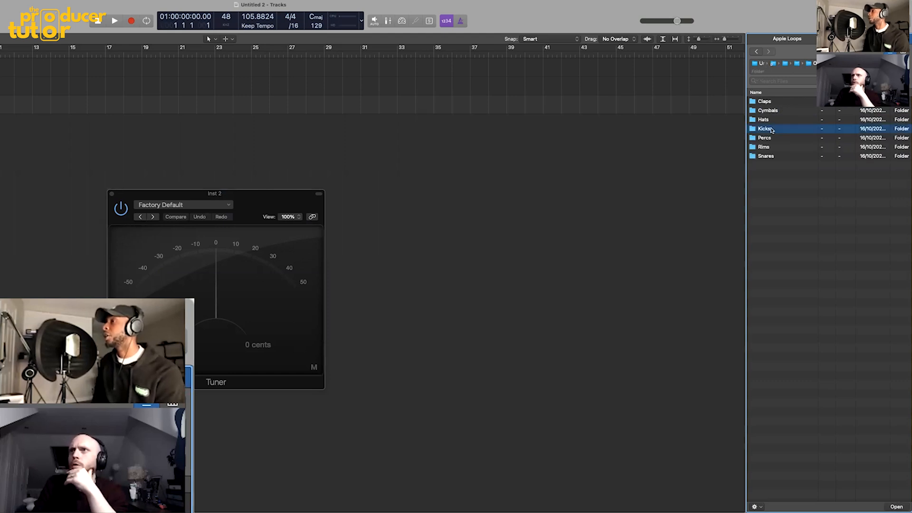
double_click(776, 129)
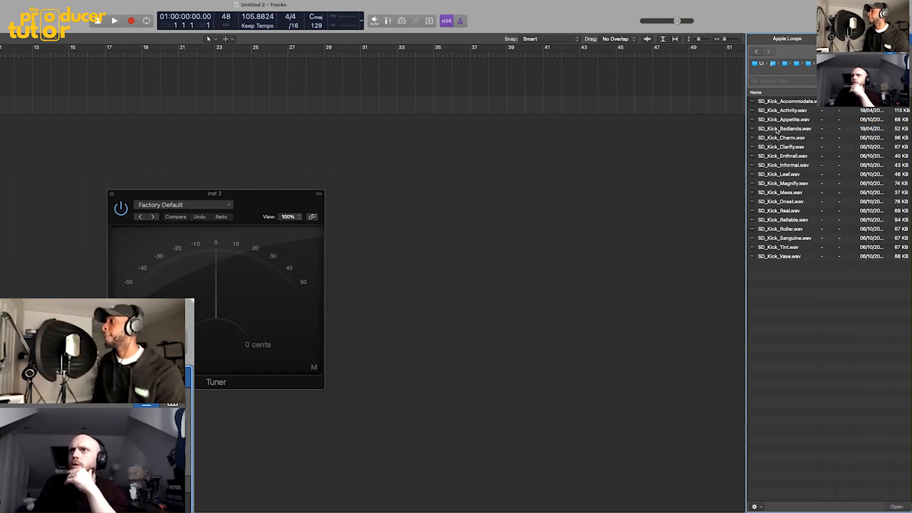
- Audition the first few kick samples in the Kicks folder, starting from SD_Kick_Accommodate.wav
left_click(779, 103)
left_click(779, 112)
left_click(783, 120)
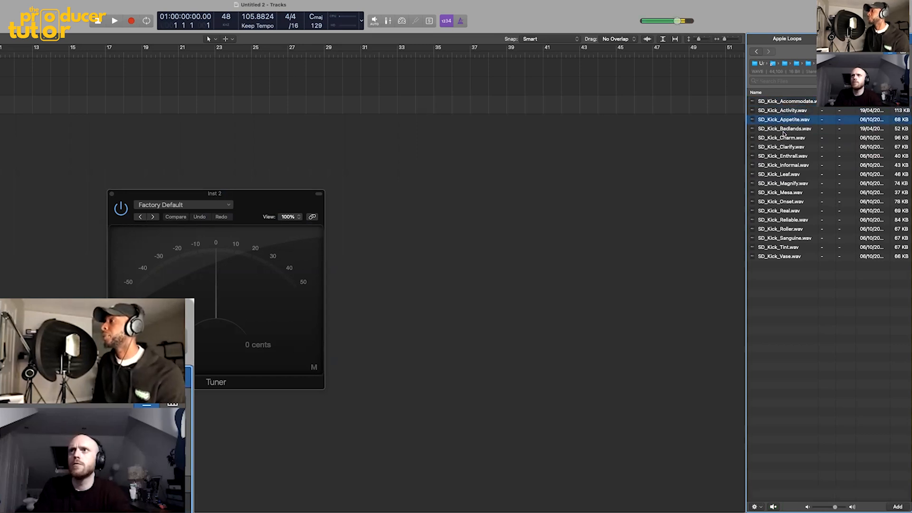
left_click(783, 131)
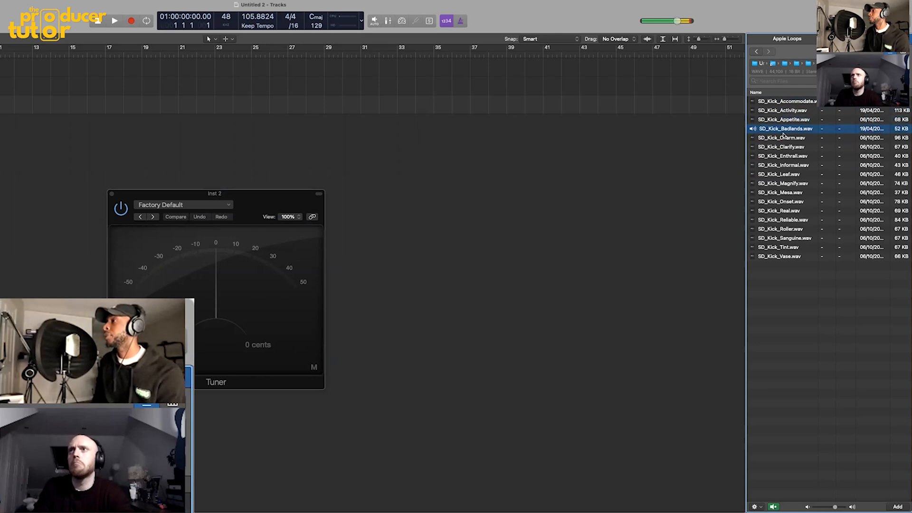
key("Down")
key("Down")
- Place SD_Kick_Appetite.wav on a new audio track at the start of bar 1
left_click(784, 121)
left_click_drag(792, 119, 0, 122)
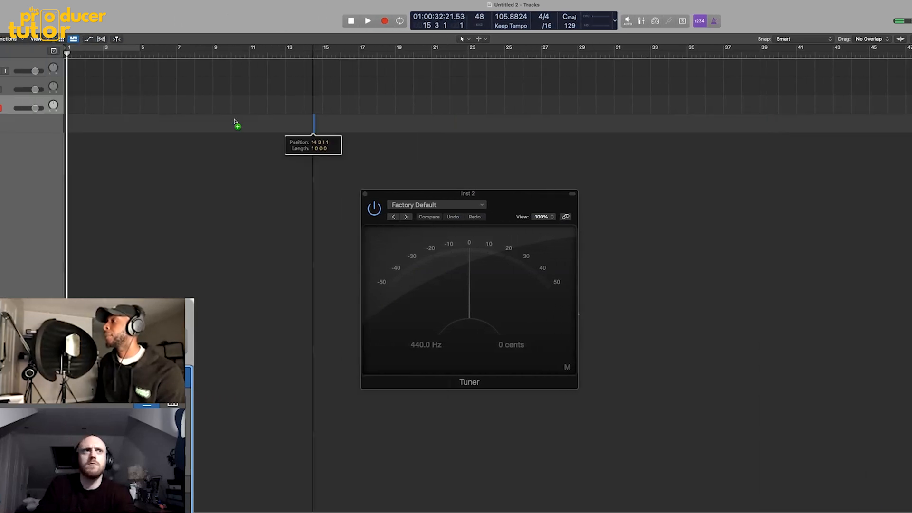
left_click_drag(234, 121, 119, 125)
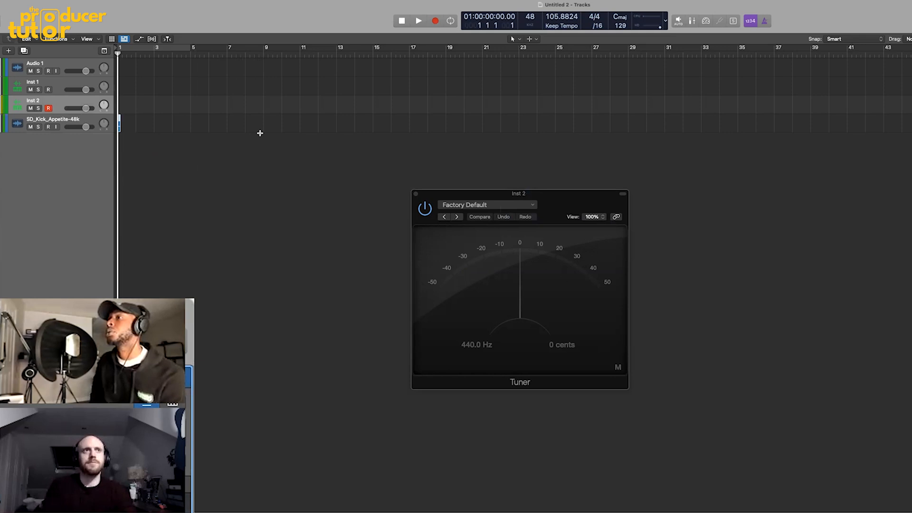
- Set a one-bar cycle range over bar 1 and play the kick briefly
scroll(253, 140, "right", 3)
scroll(252, 141, "left", 4)
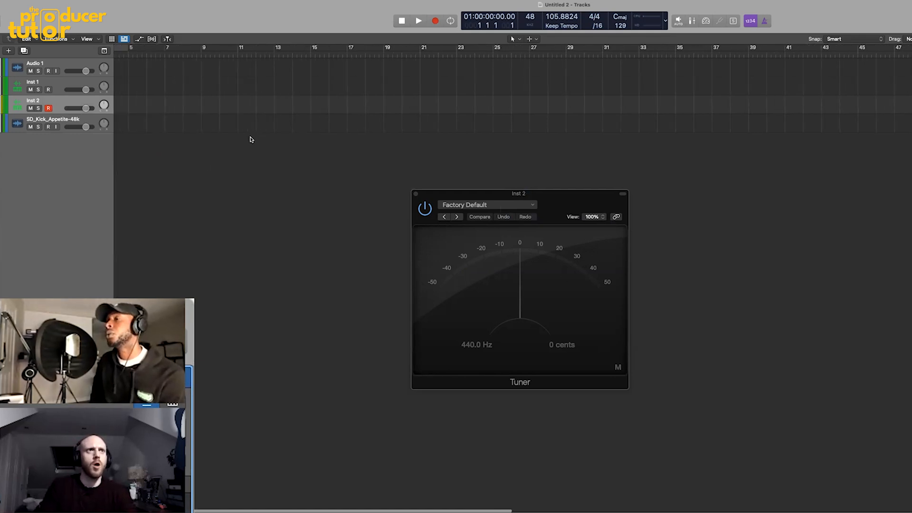
left_click(187, 150)
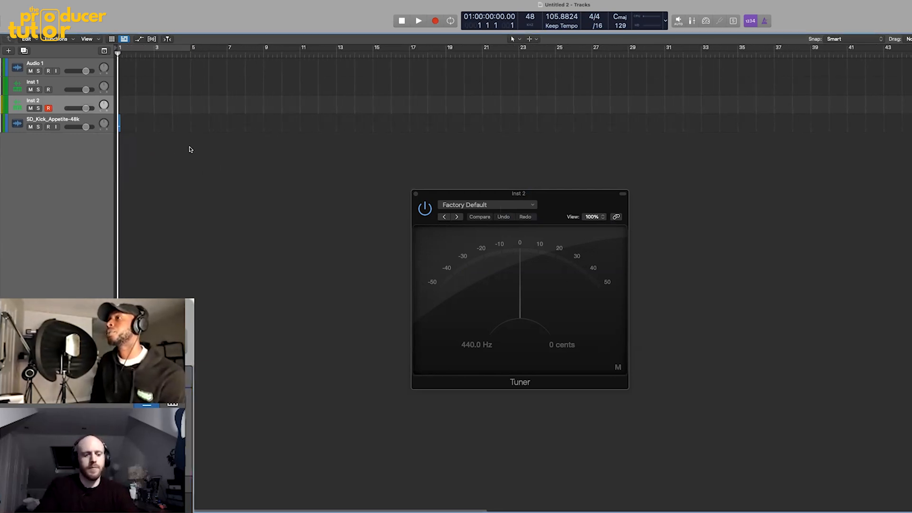
key("super+Right")
key("super+Right")
key("super+Right")
key("super+Right")
key("super+Right")
key("super+Right")
key("super+Right")
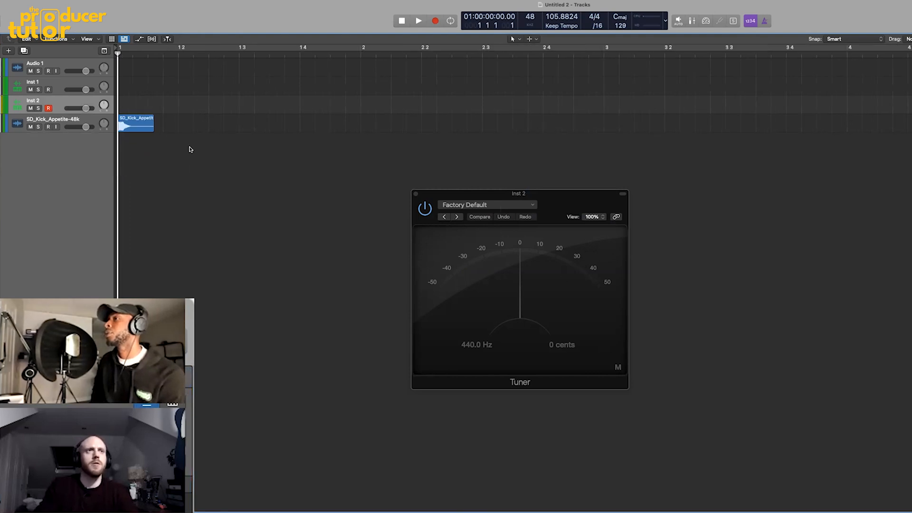
left_click_drag(120, 48, 361, 48)
key("space")
key("space")
- Copy the kick region onto beats 2, 3 and 4 of bar 1 and listen to the loop
left_click(130, 121)
left_click_drag(134, 121, 193, 122)
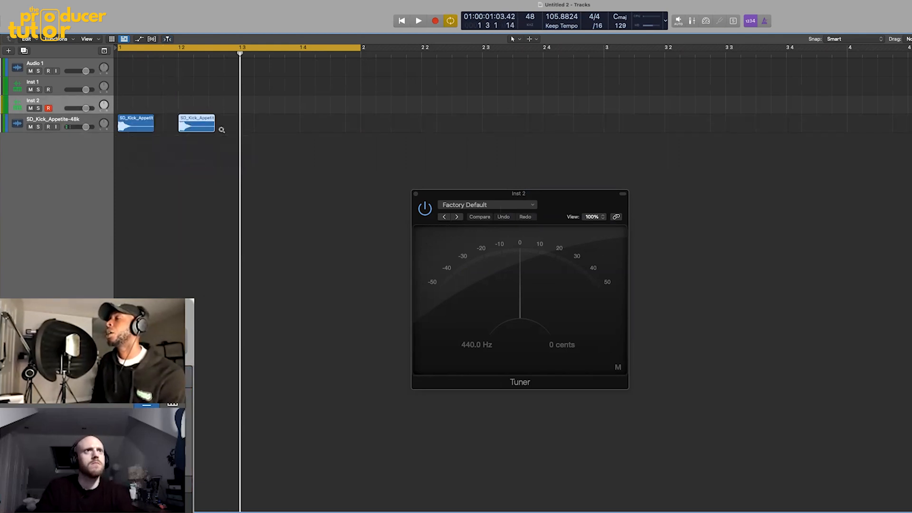
left_click_drag(129, 122, 252, 123)
left_click(278, 165)
key("space")
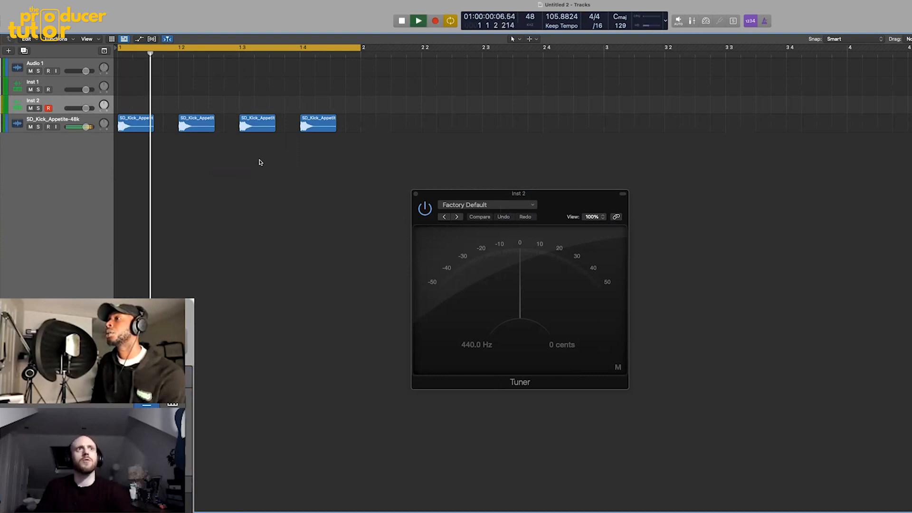
key("space")
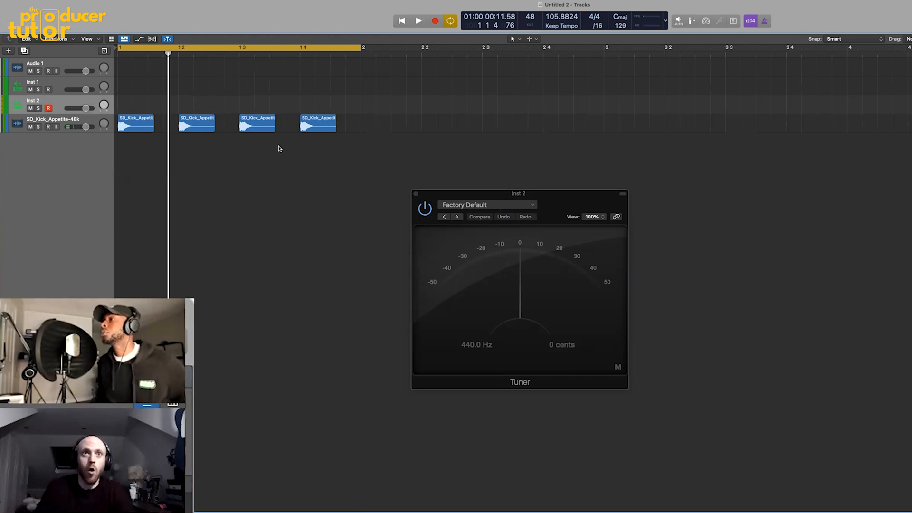
- Close the Tuner, enlarge a Channel EQ on the Inst 2 track and shape its 100 Hz band into a narrow boost
left_click_drag(418, 193, 591, 189)
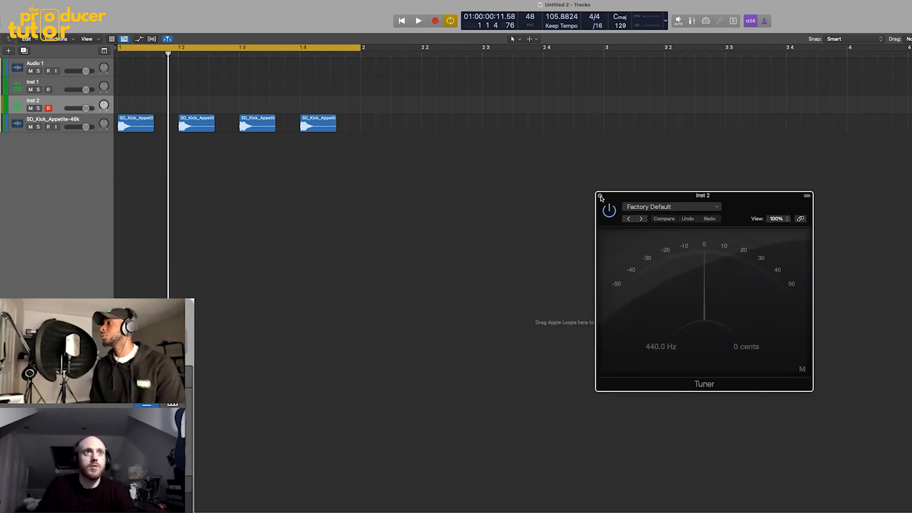
left_click(600, 196)
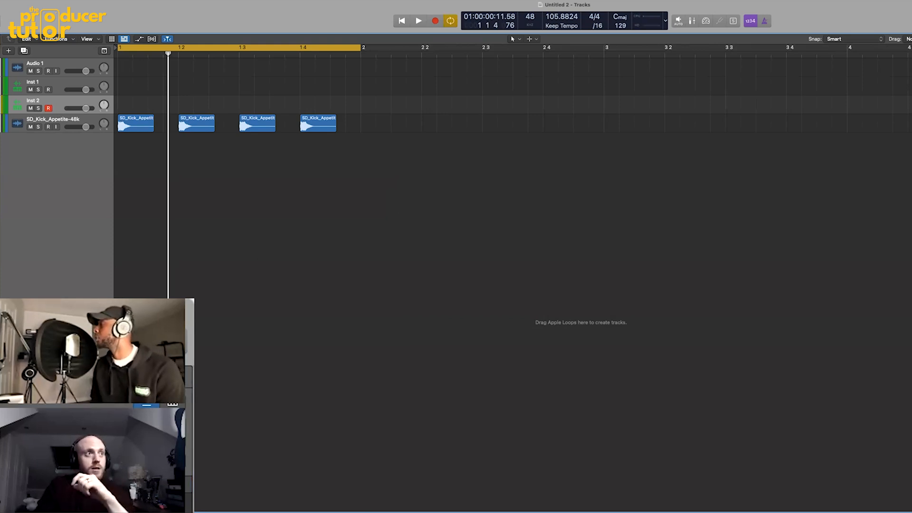
left_click_drag(523, 102, 478, 130)
left_click_drag(638, 314, 756, 362)
left_click_drag(505, 123, 478, 160)
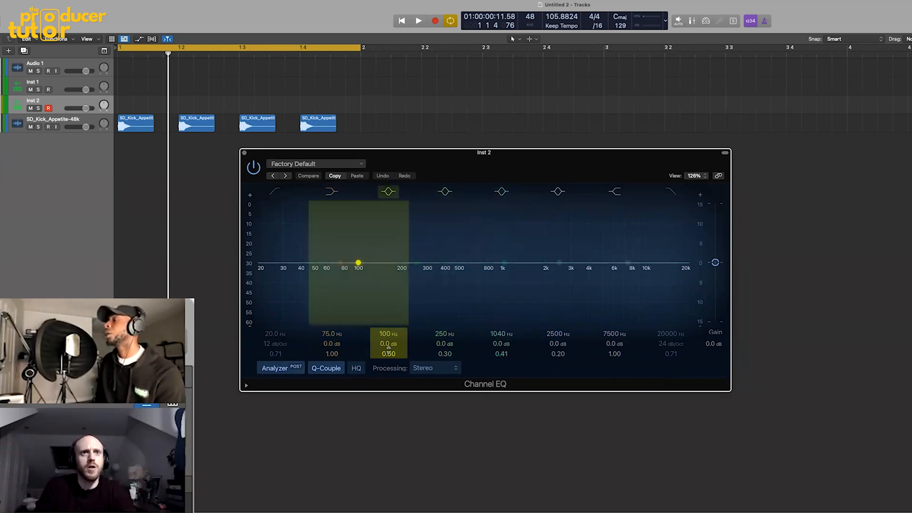
left_click_drag(389, 348, 388, 331)
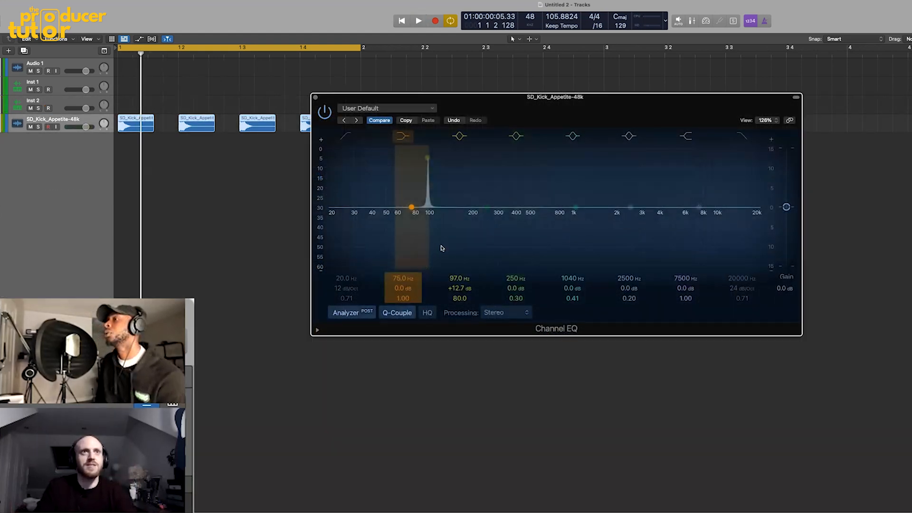
- Loop the kick and sweep the narrow band of its Channel EQ to 53 Hz with a gain of +12.6 dB
key("space")
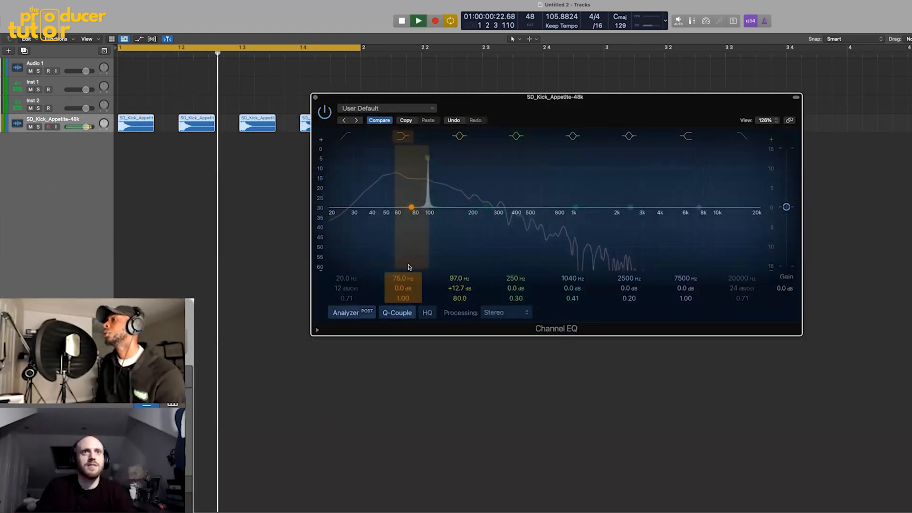
left_click_drag(451, 287, 451, 288)
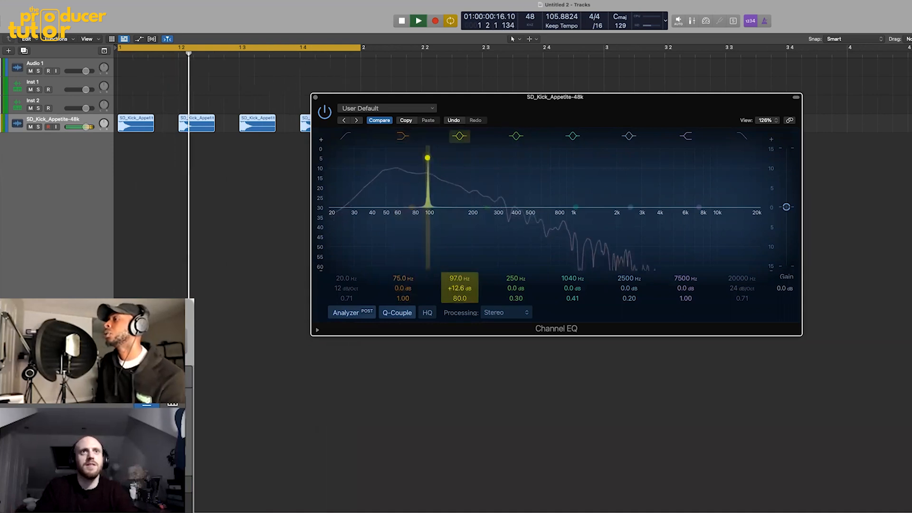
key("space")
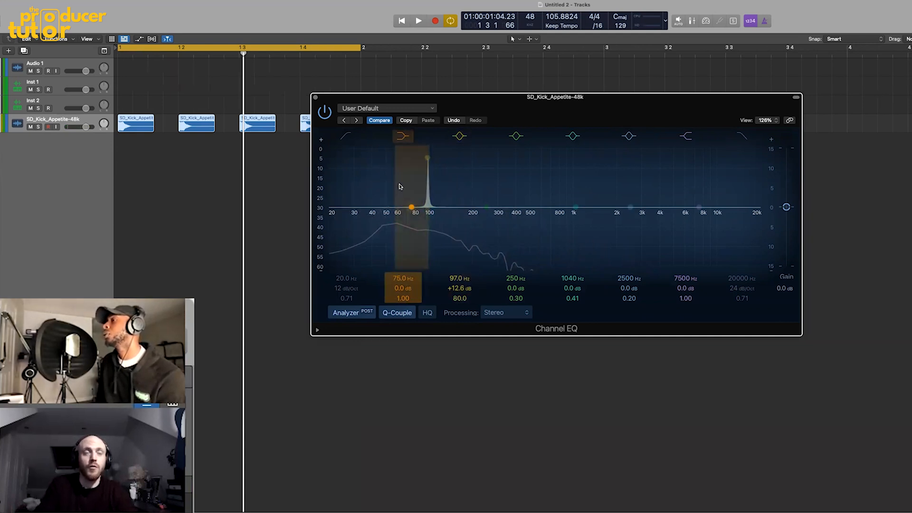
key("space")
left_click_drag(457, 278, 457, 321)
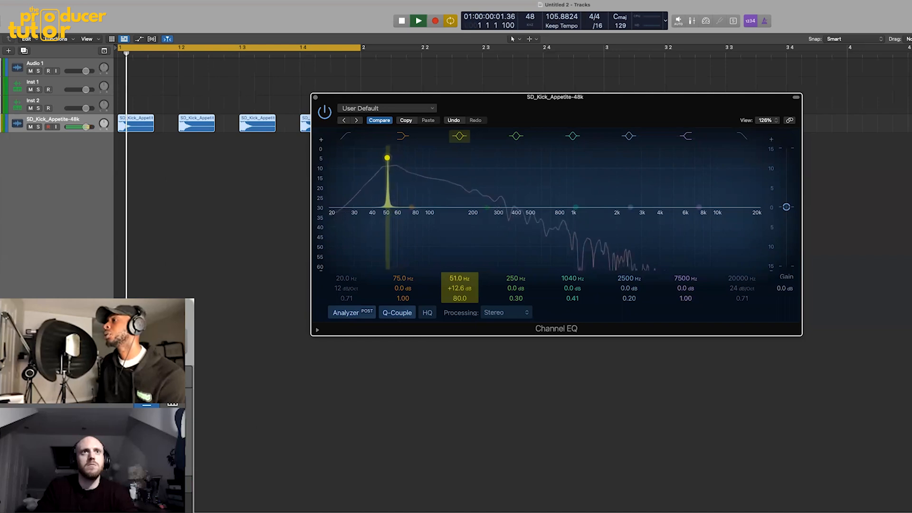
left_click_drag(459, 278, 460, 282)
left_click_drag(366, 158, 389, 157)
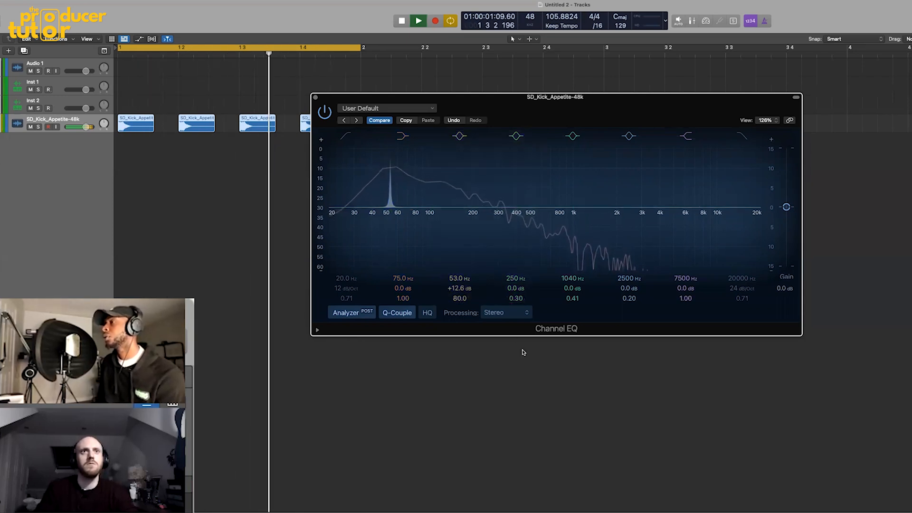
key("space")
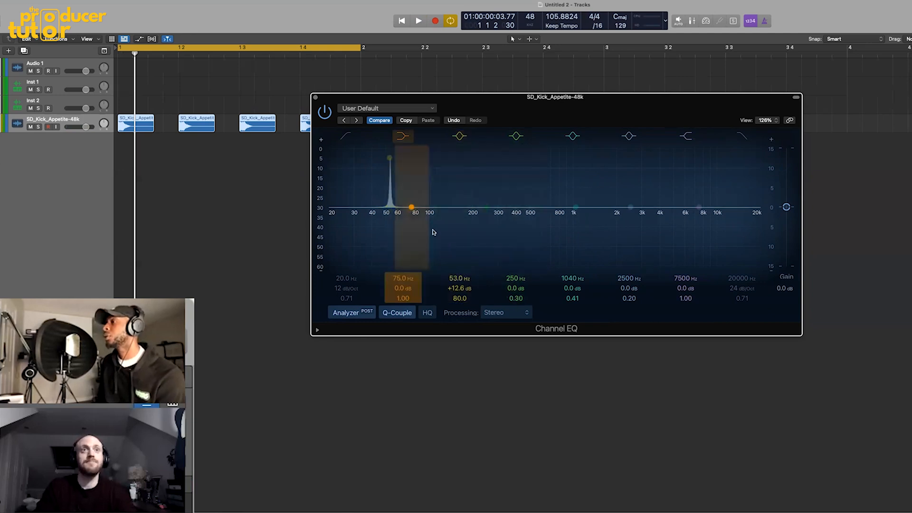
- Raise the narrow band's gain to +15.2 dB and listen to the kick with the band at 50 Hz
left_click_drag(459, 288, 459, 281)
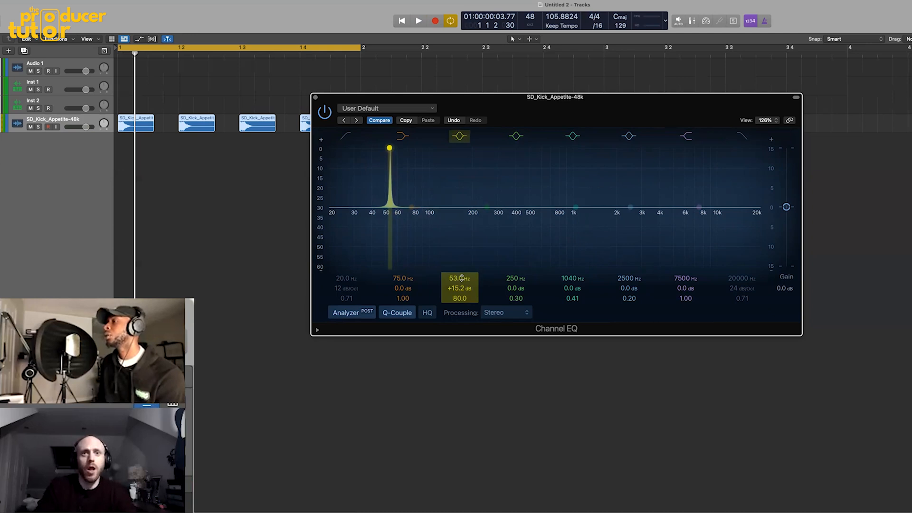
key("space")
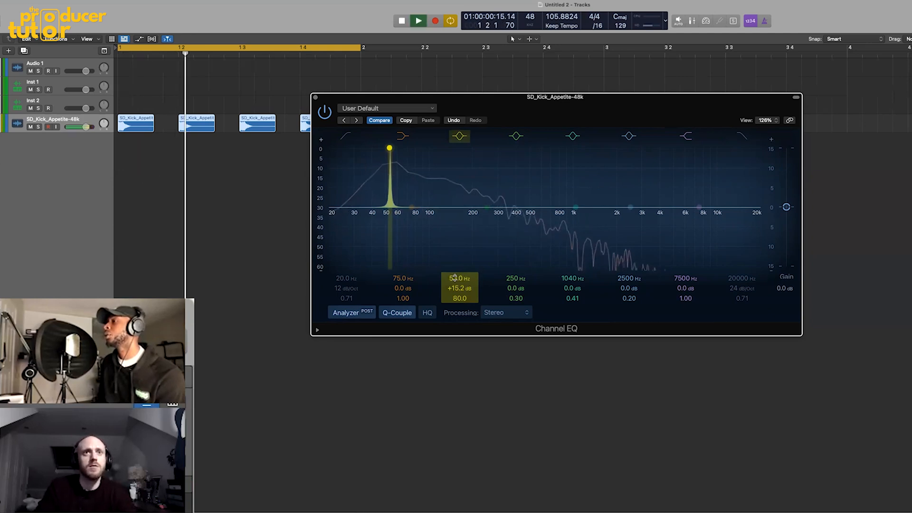
left_click_drag(456, 278, 457, 283)
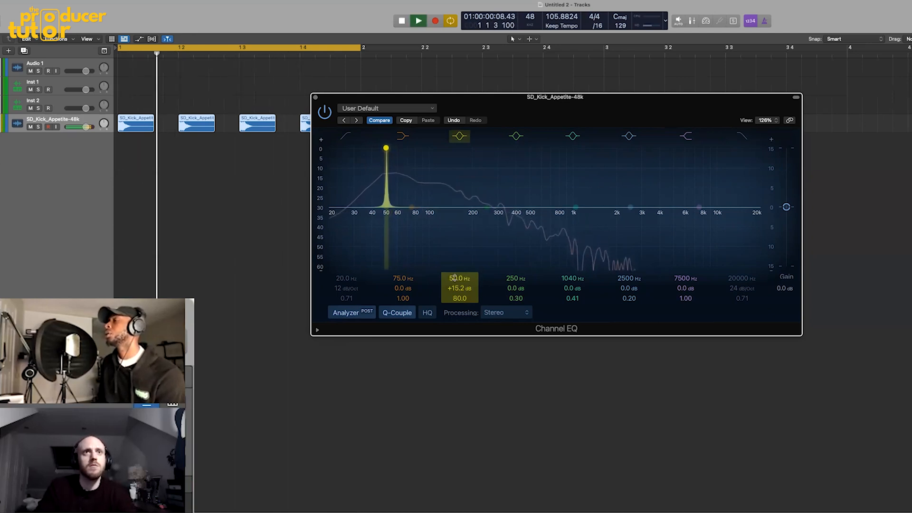
key("space")
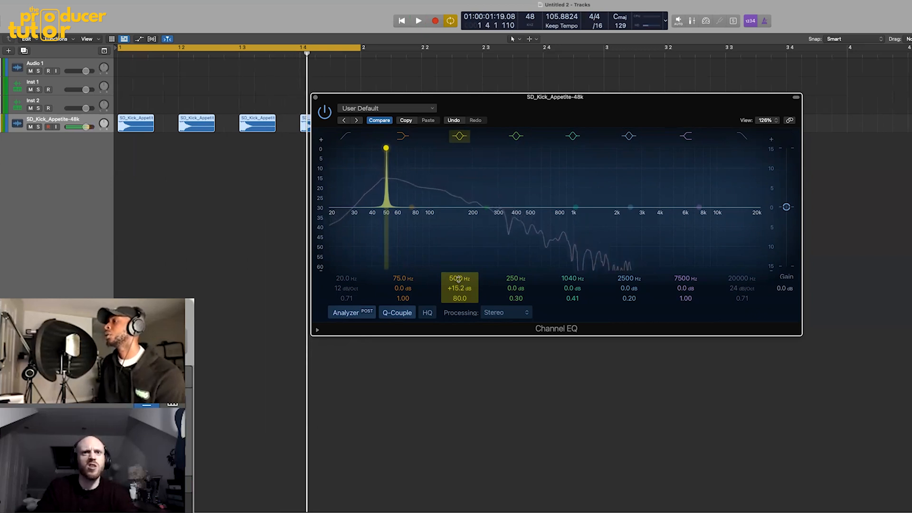
- Find the kick's fundamental by ear, settling the narrow band at 56 Hz while the loop plays
key("space")
left_click_drag(458, 279, 458, 271)
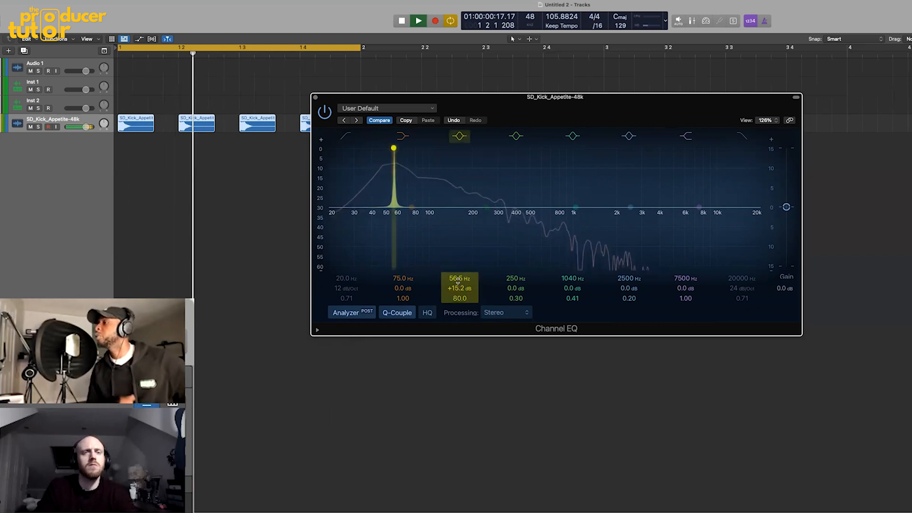
key("space")
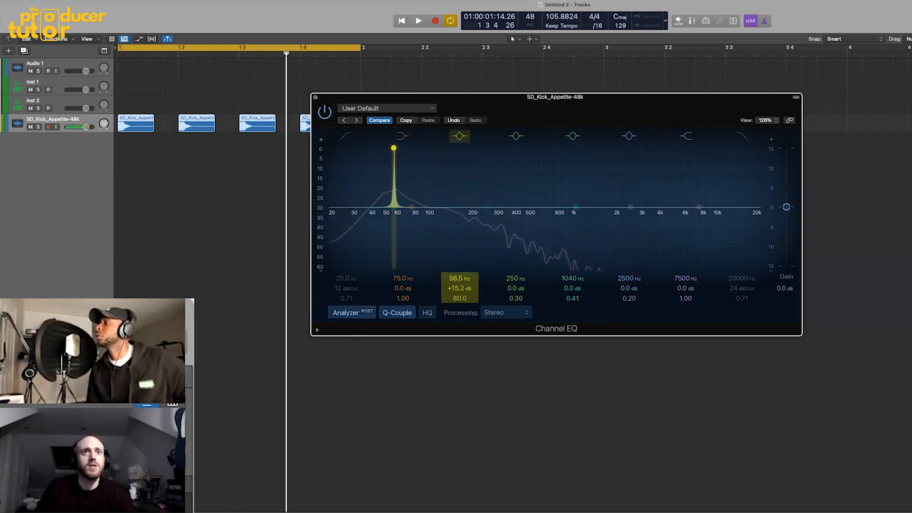
key("space")
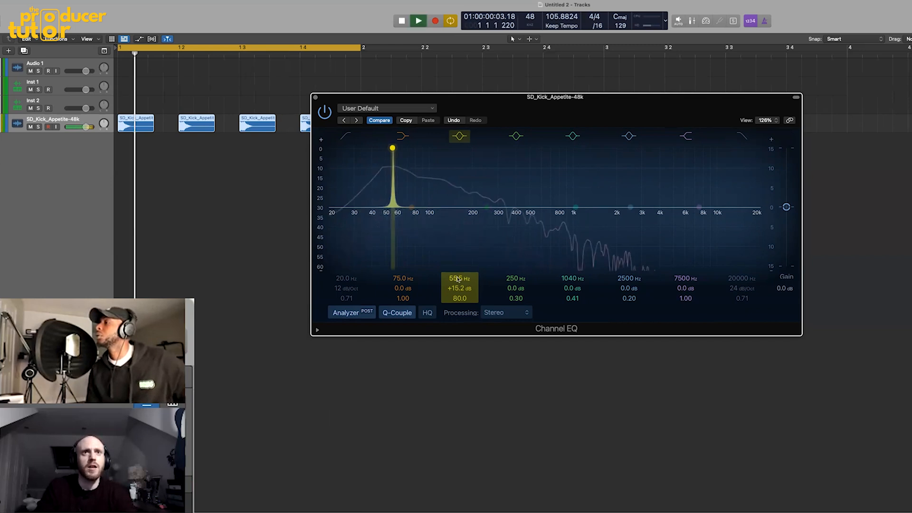
mouse_move(456, 278)
left_mouse_down()
mouse_move(455, 270)
mouse_move(456, 279)
left_mouse_up()
key("space")
key("space")
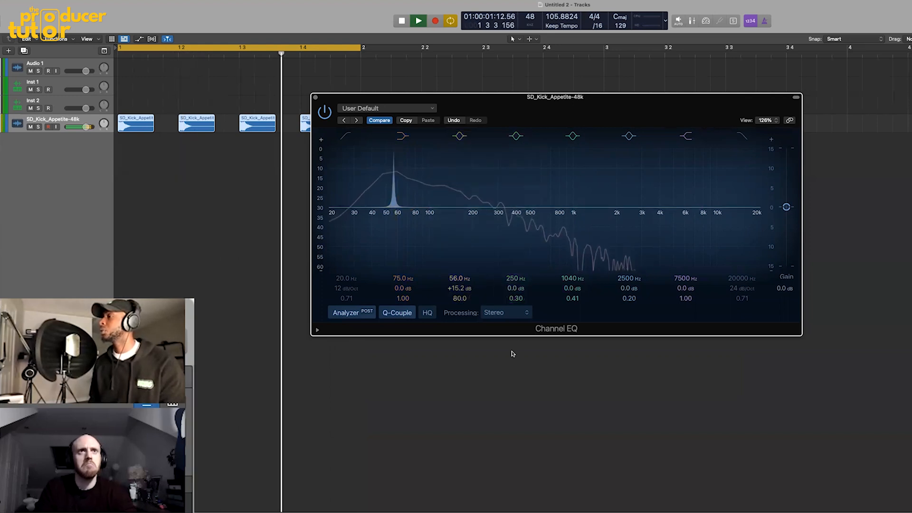
key("space")
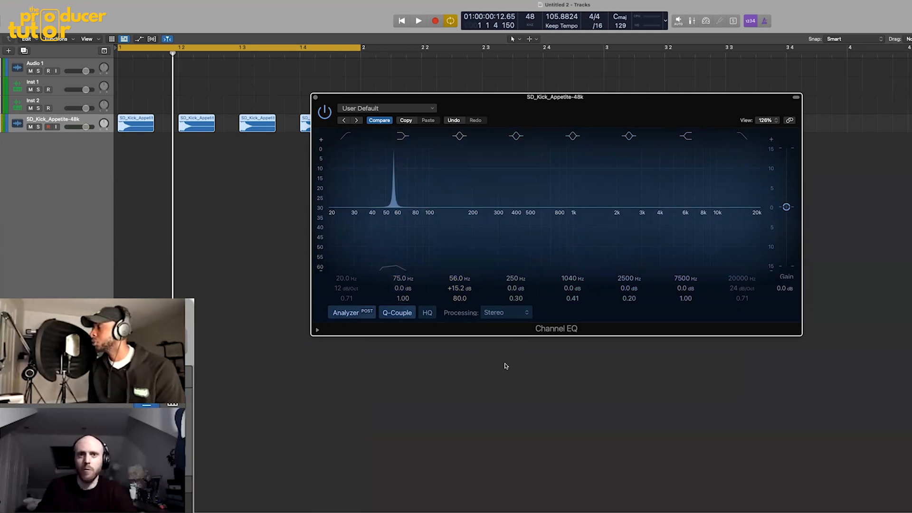
- Bring up the note-frequency chart fig_2_1.png, look up the note nearest the EQ peak, and return to the project
left_click(829, 498)
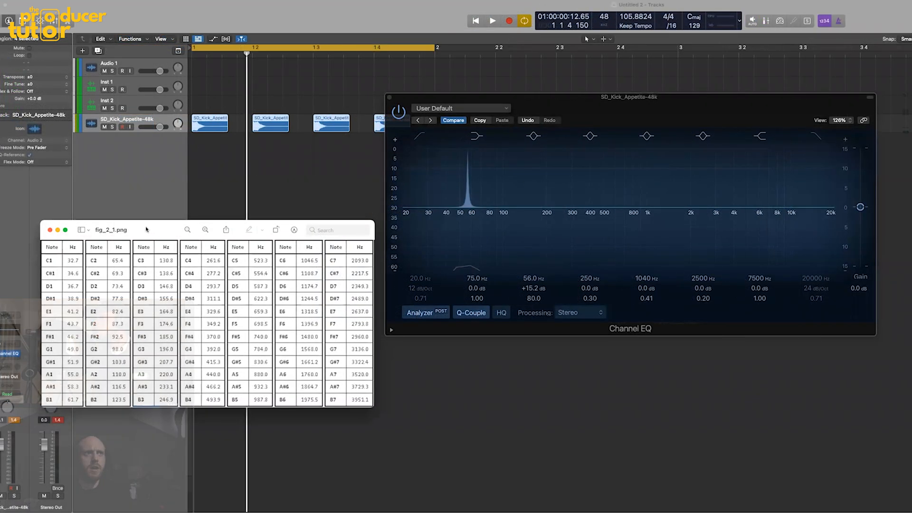
left_click_drag(147, 230, 149, 213)
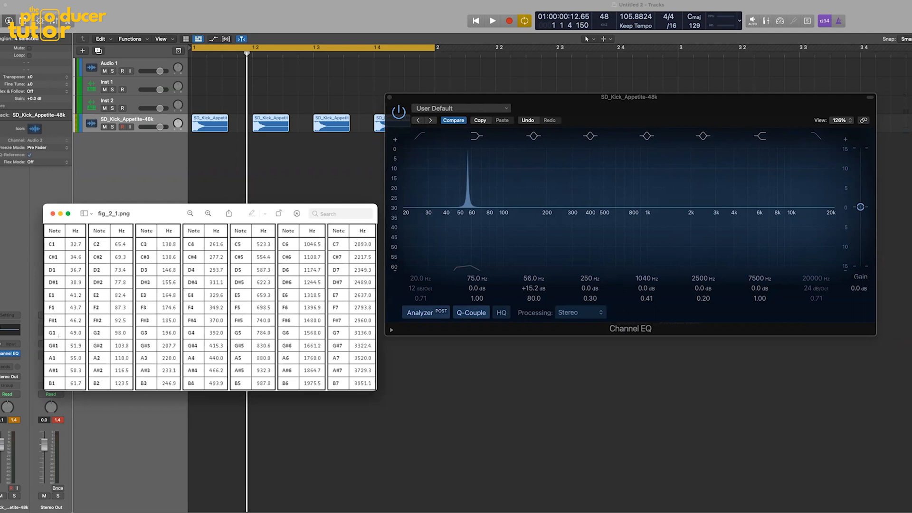
left_click(207, 104)
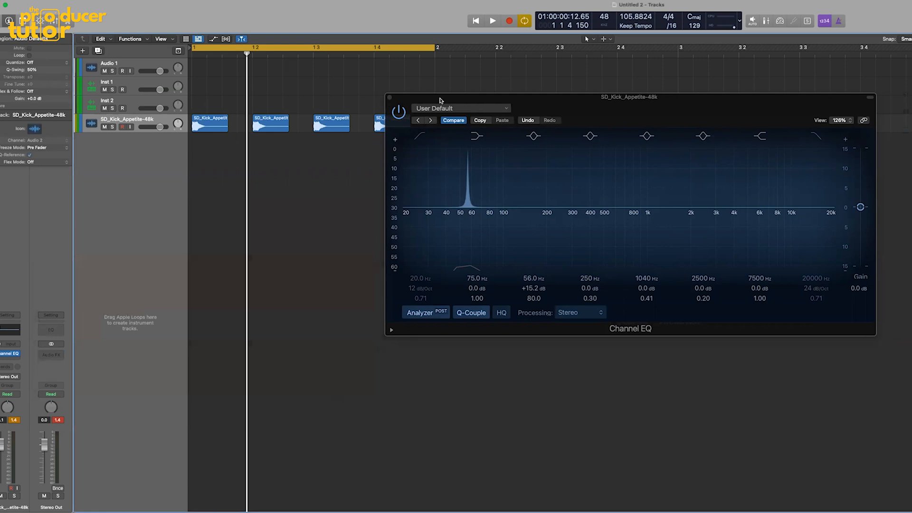
- Move the Channel EQ aside, select all four kick regions and set their transpose to -3
left_click_drag(441, 101, 497, 128)
left_click_drag(190, 96, 400, 125)
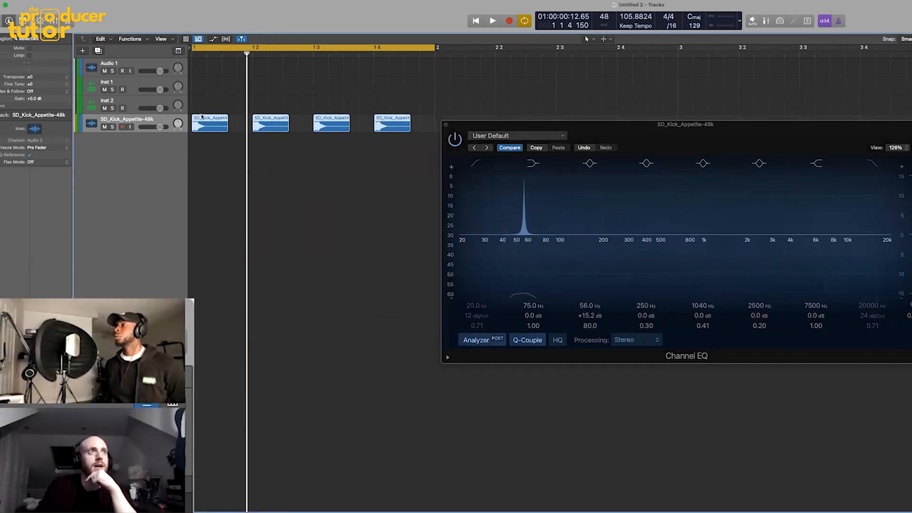
left_click(66, 77)
left_click(65, 77)
double_click(49, 77)
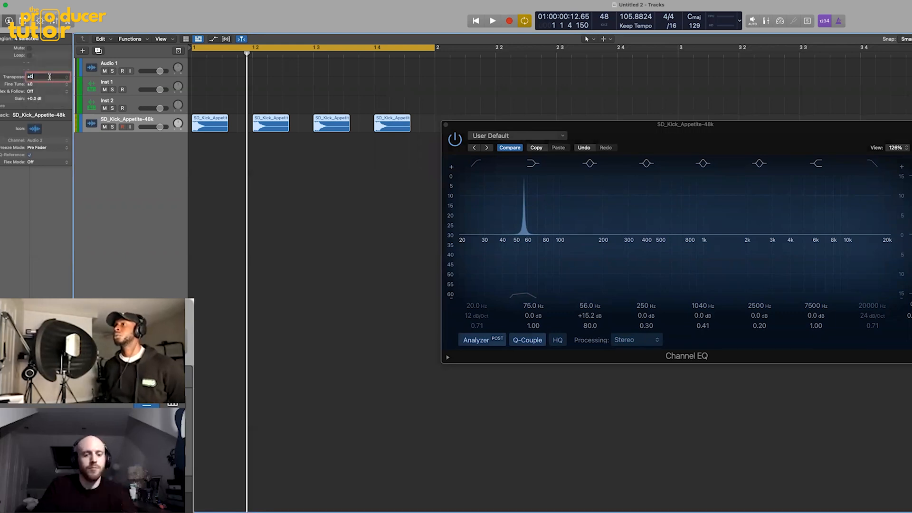
type("-1")
key("Return")
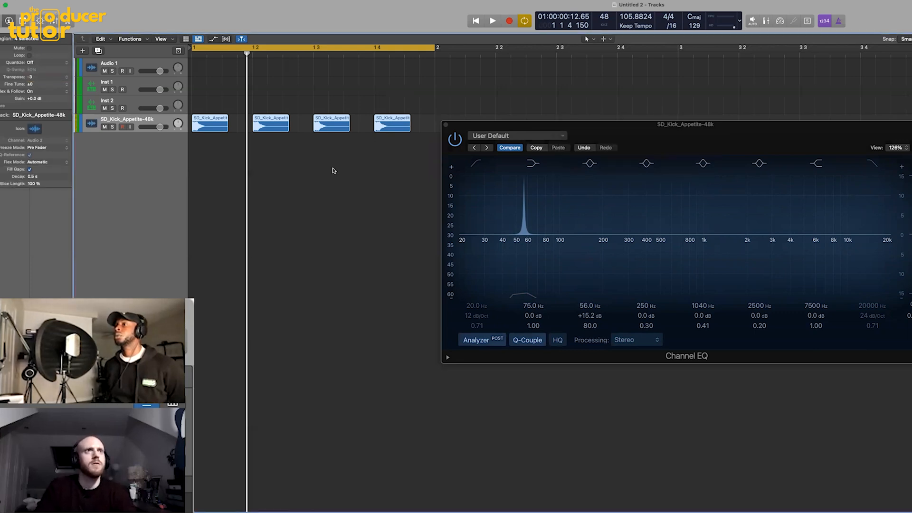
left_click(309, 158)
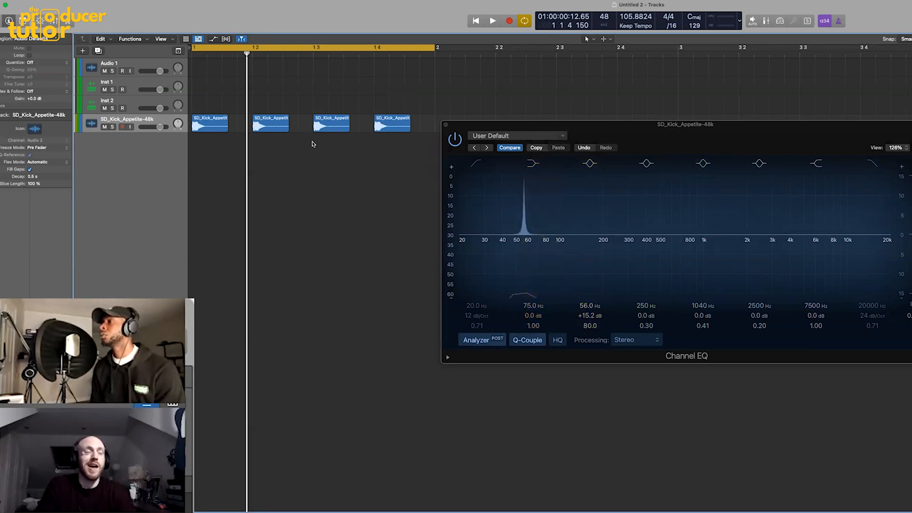
- Bring up the note chart fig_2_1.png for reference and move the narrow EQ band to 45.6 Hz while the kick loop plays
key("super+Tab")
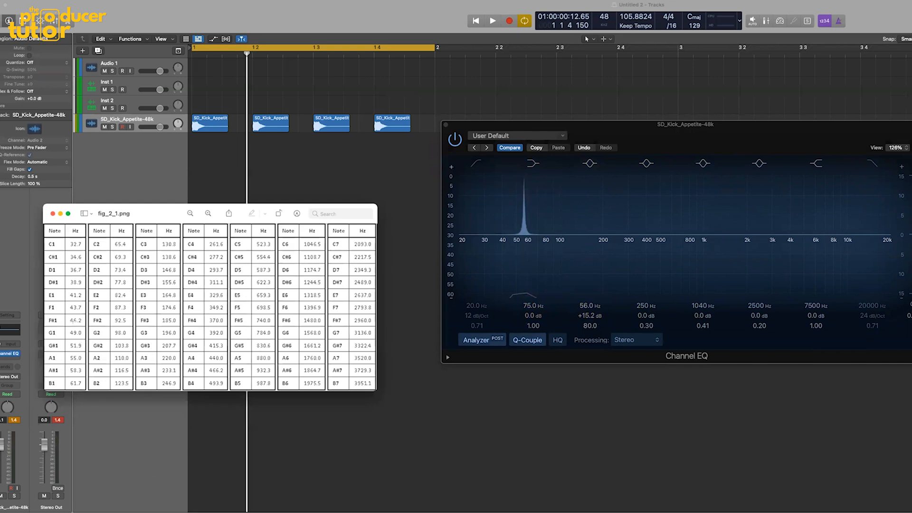
left_click(564, 124)
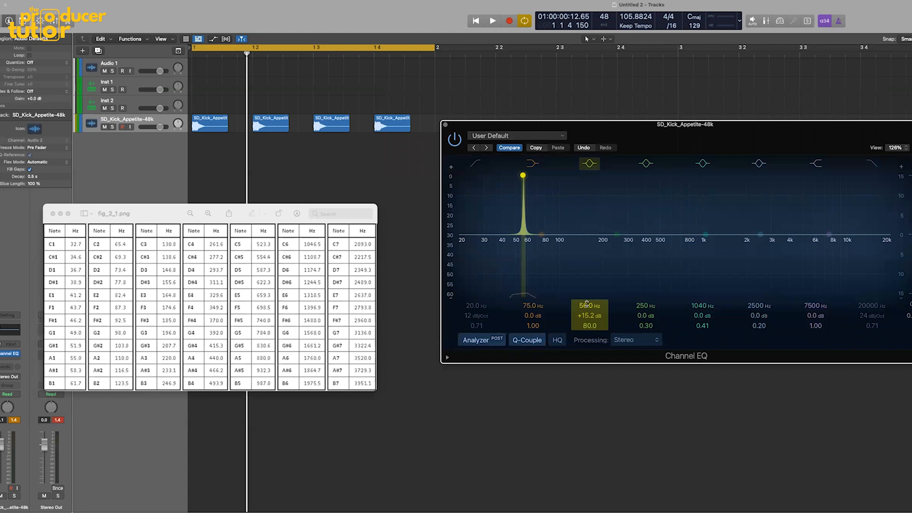
key("space")
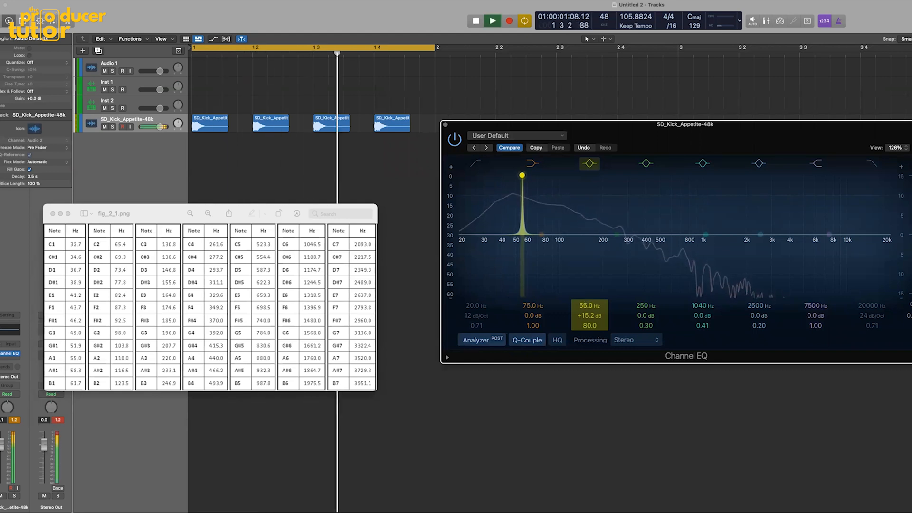
left_click_drag(521, 175, 509, 175)
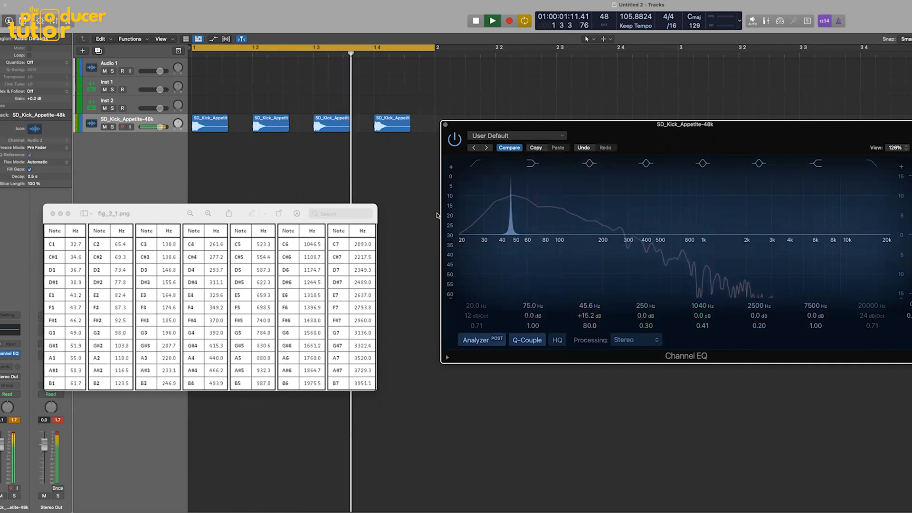
key("space")
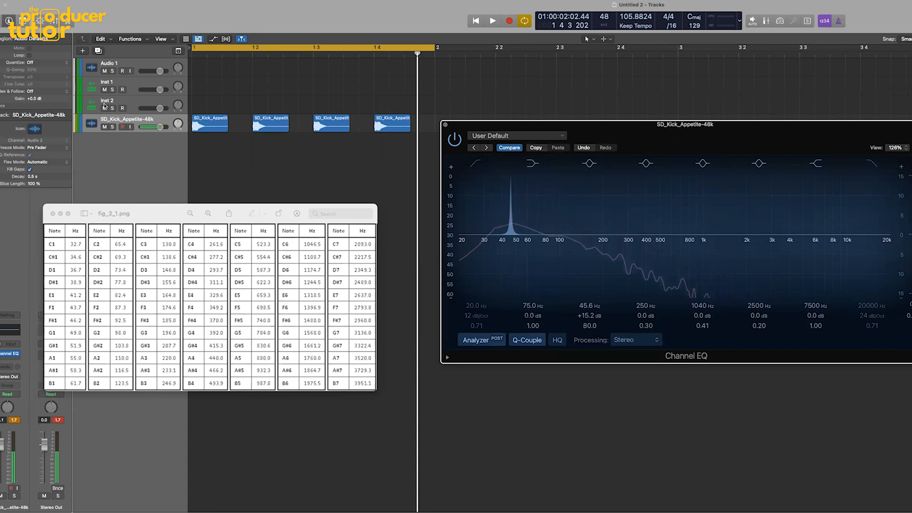
- Select the Inst 2 track with the 808 and play the kick loop to compare the two sounds
left_click(131, 102)
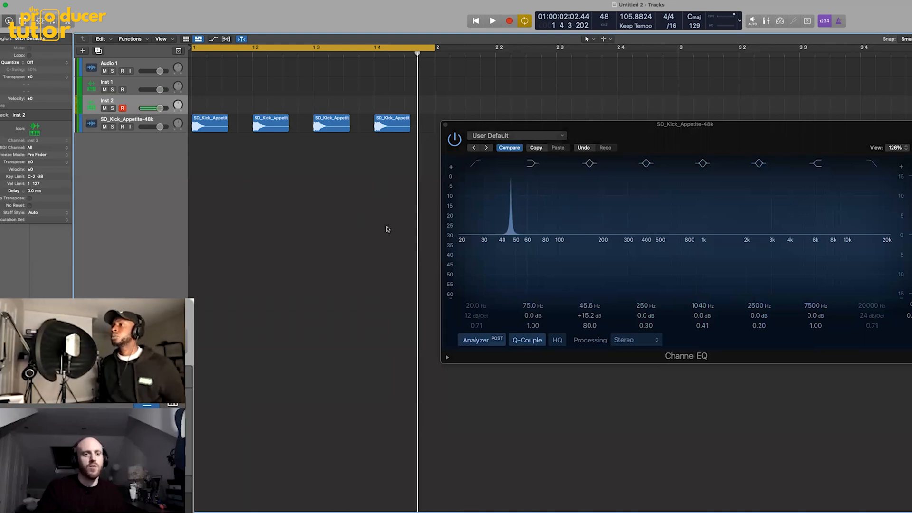
key("space")
key("space")
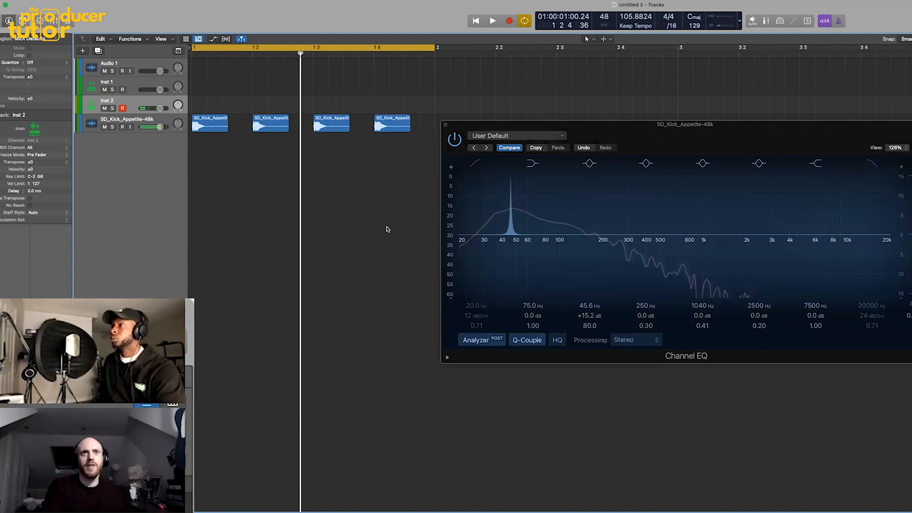
key("space")
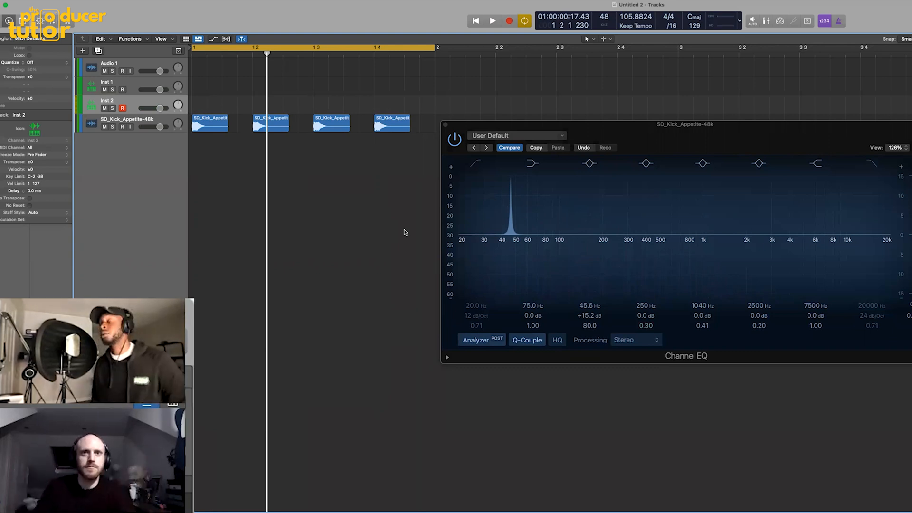
- Move the Channel EQ window clear of the kick regions and delete the last three, leaving only the first
left_click_drag(583, 129, 577, 156)
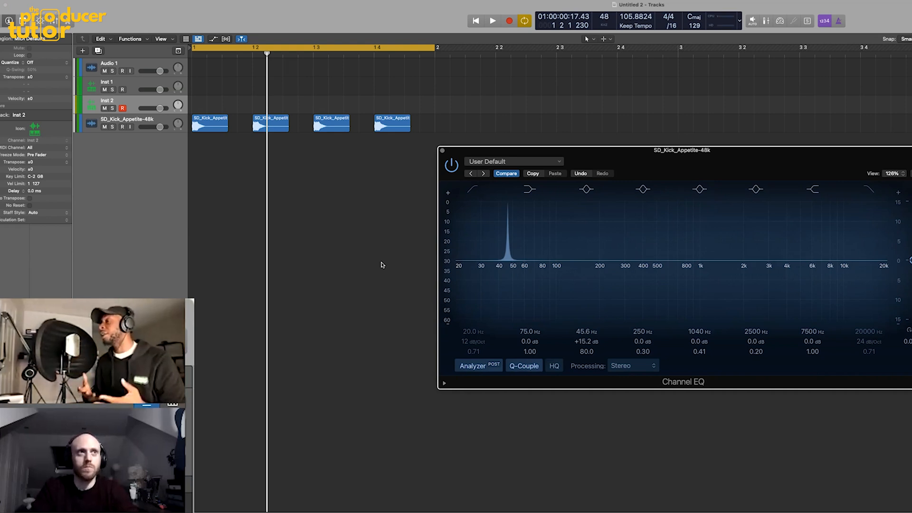
left_click_drag(671, 157, 725, 165)
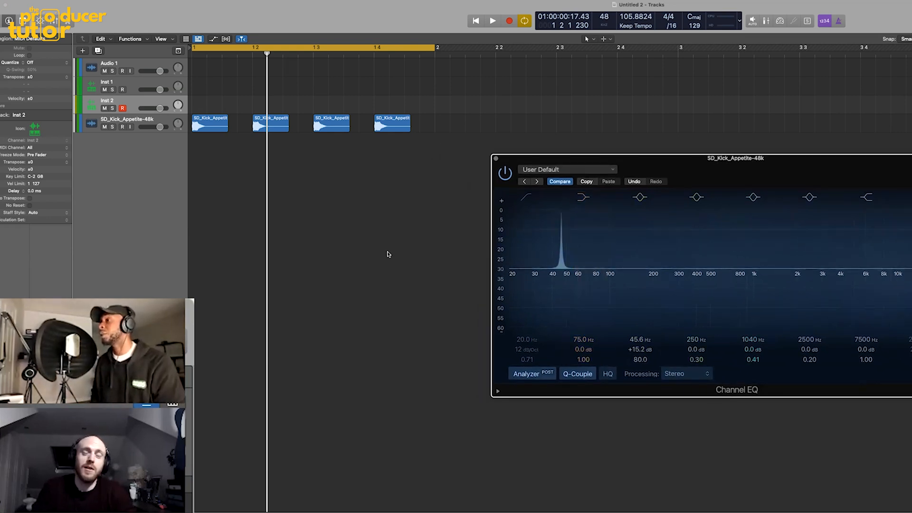
left_click(420, 168)
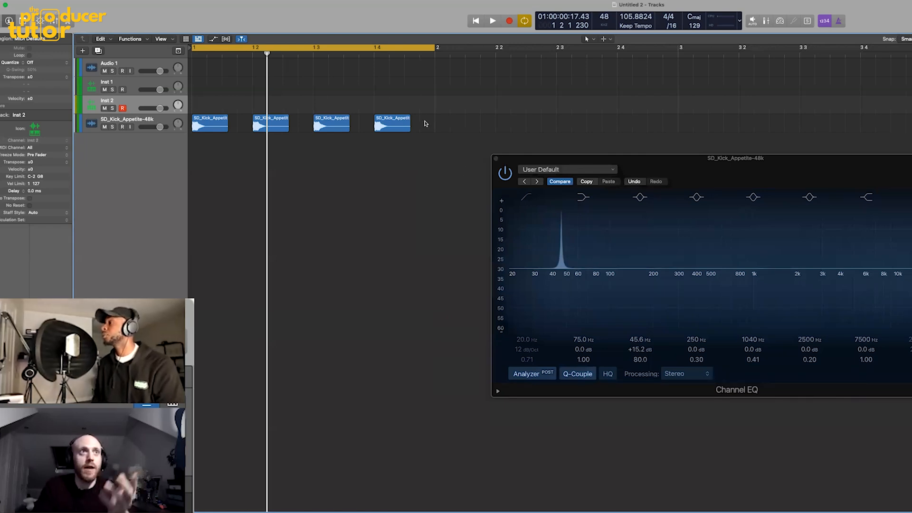
left_click_drag(422, 122, 284, 127)
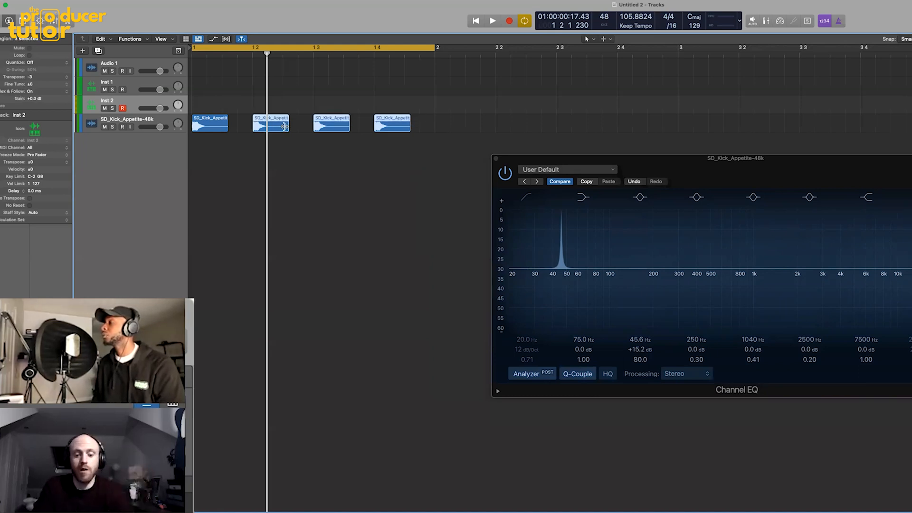
key("Delete")
left_click(212, 119)
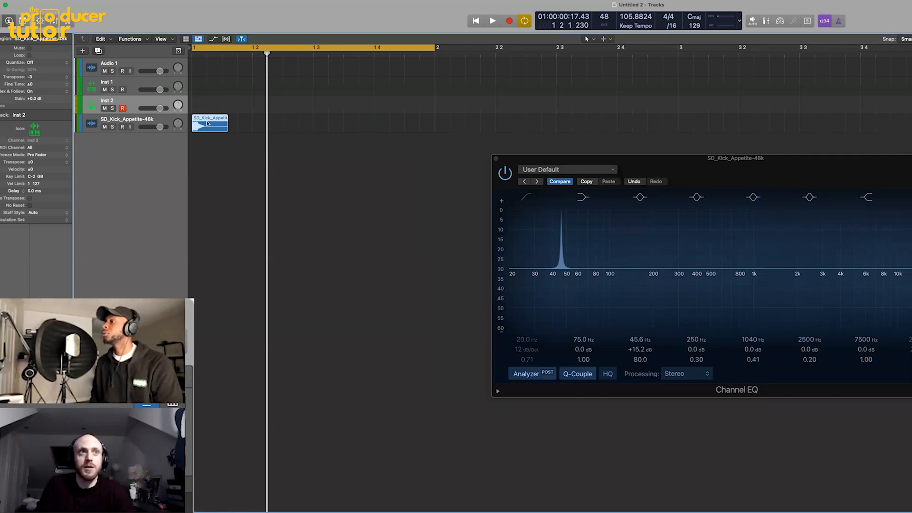
- Create a software instrument track with an empty channel strip and load the SD_Kick_Appetite-48k region into Sampler on it
left_click(83, 50)
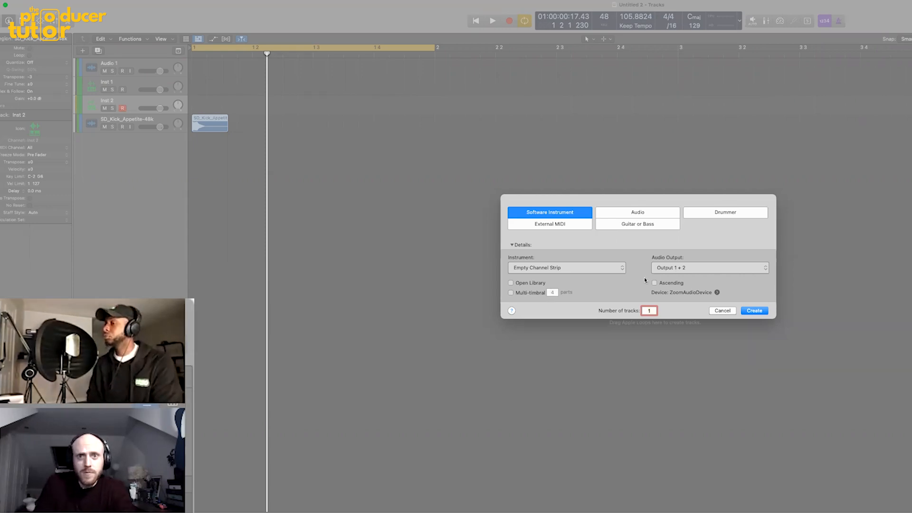
left_click(749, 310)
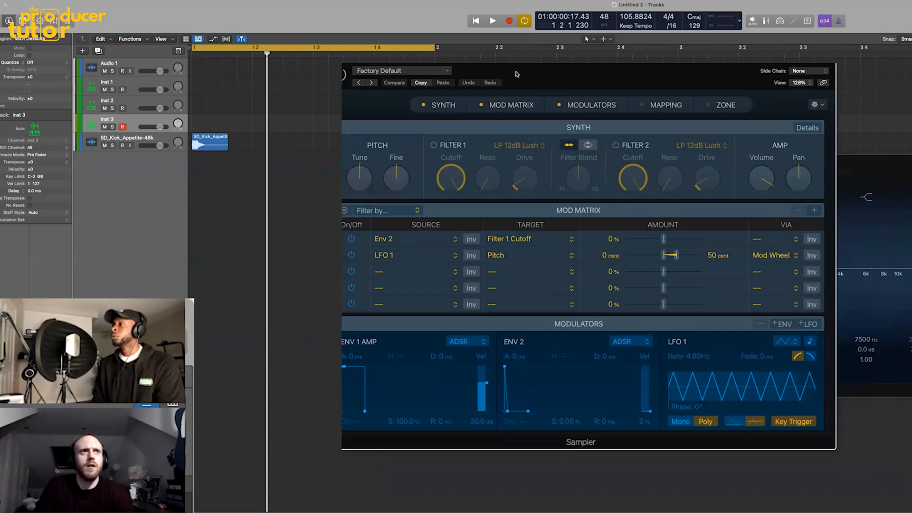
left_click_drag(517, 74, 506, 69)
left_click_drag(209, 145, 491, 195)
left_click_drag(200, 141, 608, 100)
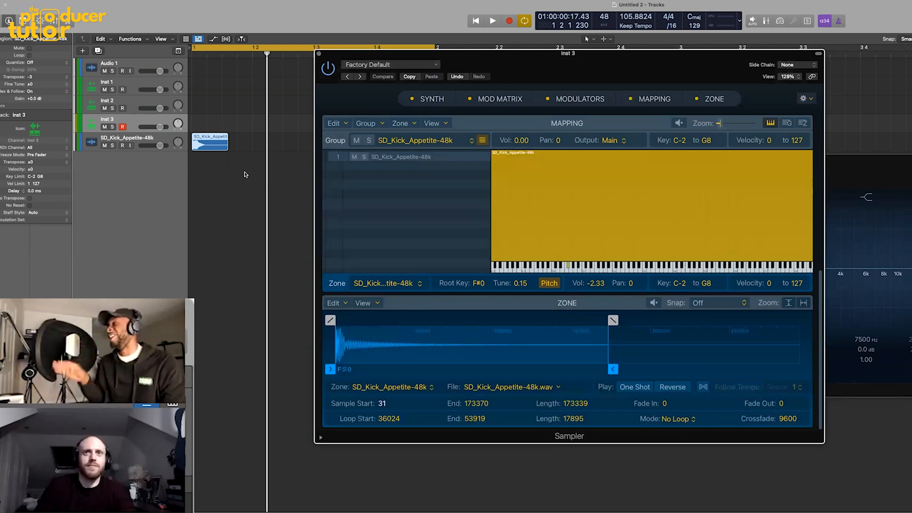
- Close the Channel EQ and Sampler windows
left_click(872, 163)
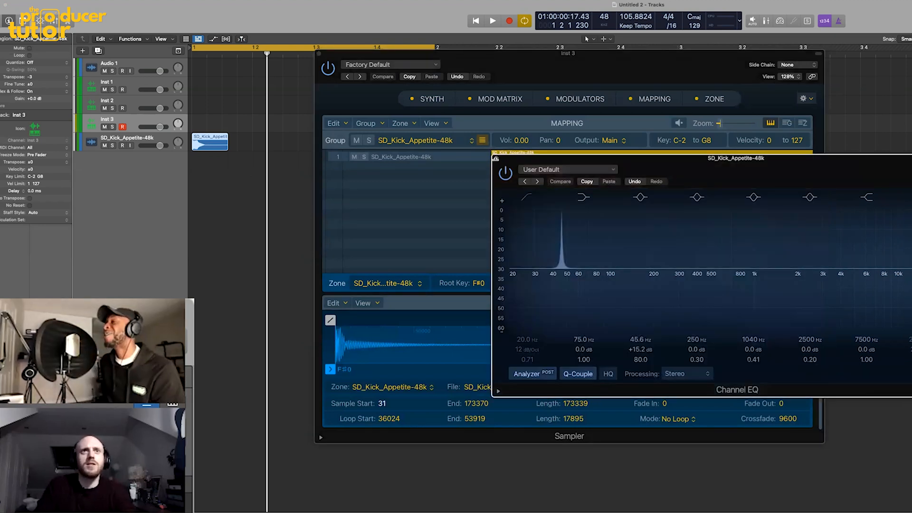
left_click(496, 159)
left_click(871, 189)
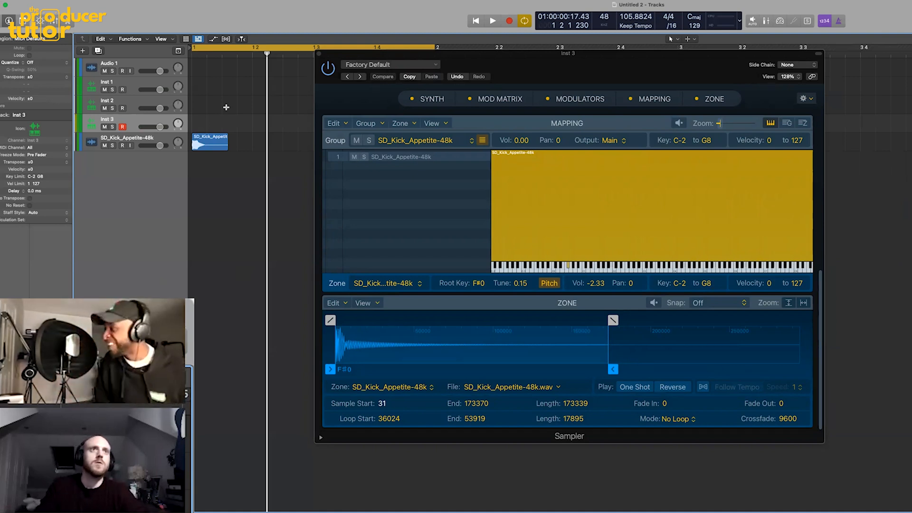
left_click(318, 54)
- Mute and hide the original SD_Kick_Appetite-48k audio track
left_click(163, 140)
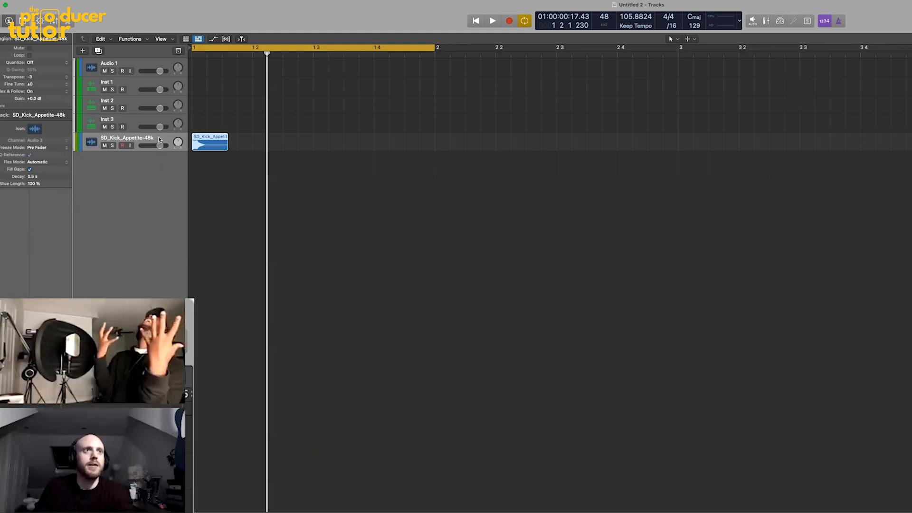
left_click(105, 146)
key("h")
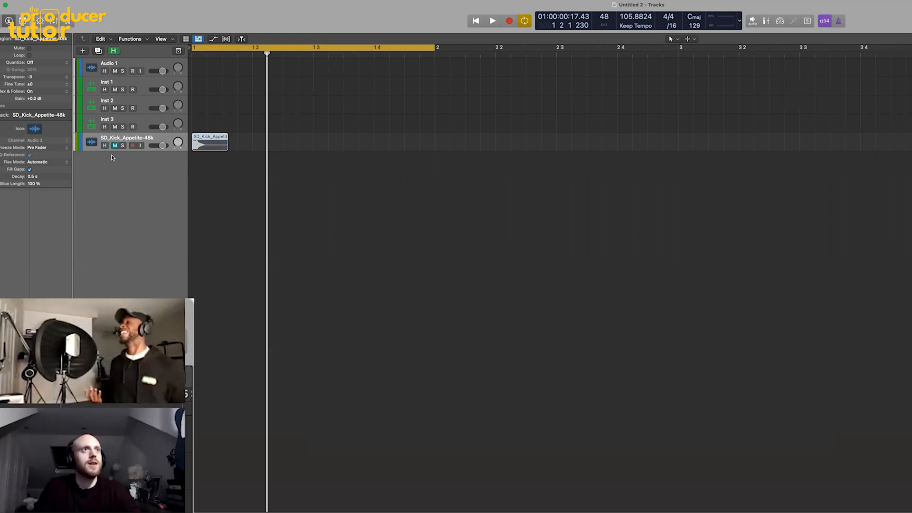
key("h")
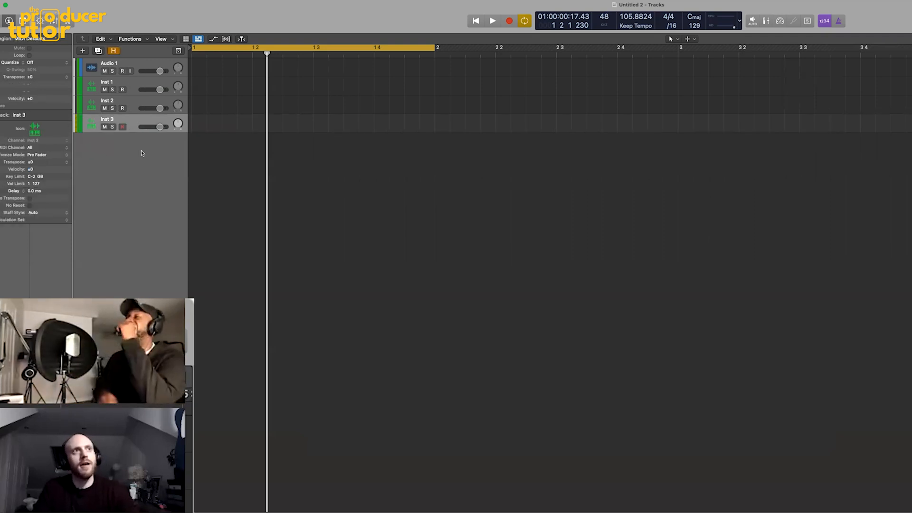
- Rename the Inst 2 track 808 and the Inst 3 track Kick
double_click(126, 101)
type("808")
key("Return")
double_click(111, 117)
type("Kick")
key("Return")
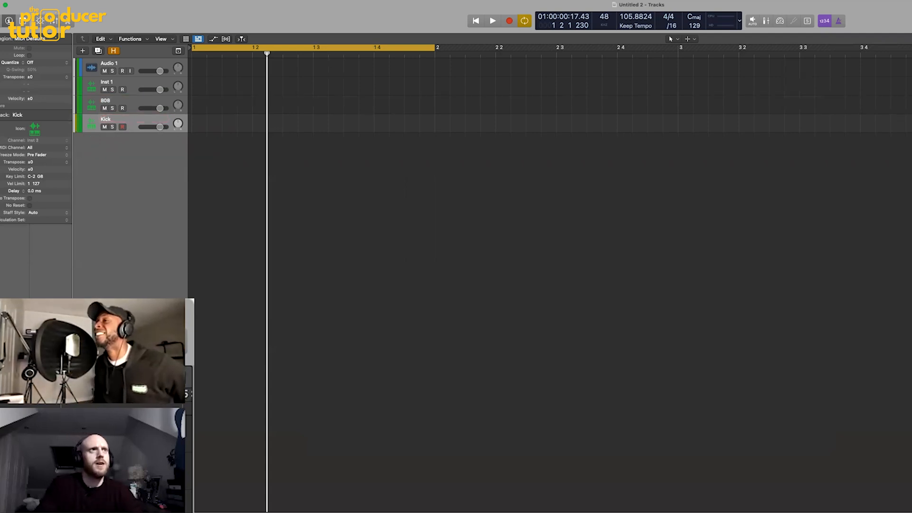
- Delete the Audio 1 and Inst 1 tracks and move the 808 track below Kick
left_click(135, 64)
key("super+BackSpace")
key("super+BackSpace")
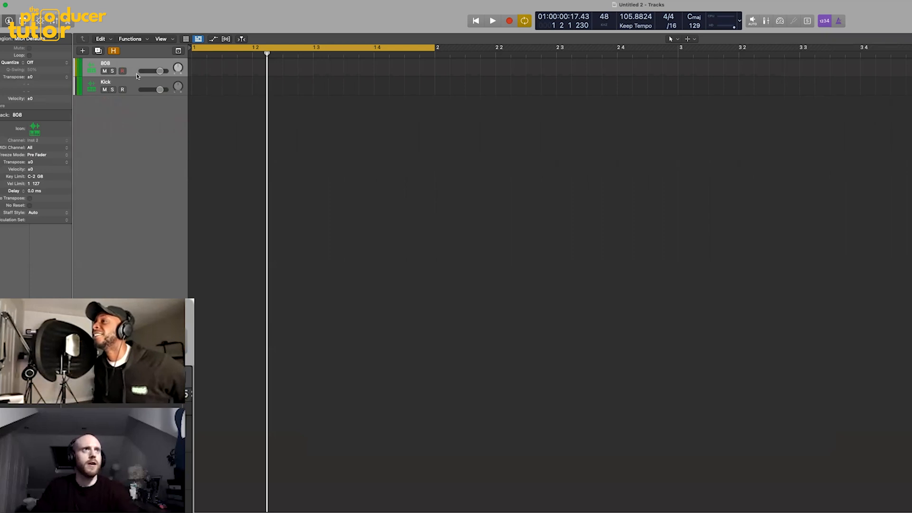
left_click_drag(132, 67, 133, 94)
- Group the Kick and 808 tracks into a Summing Stack named Kick/808
left_click(132, 67)
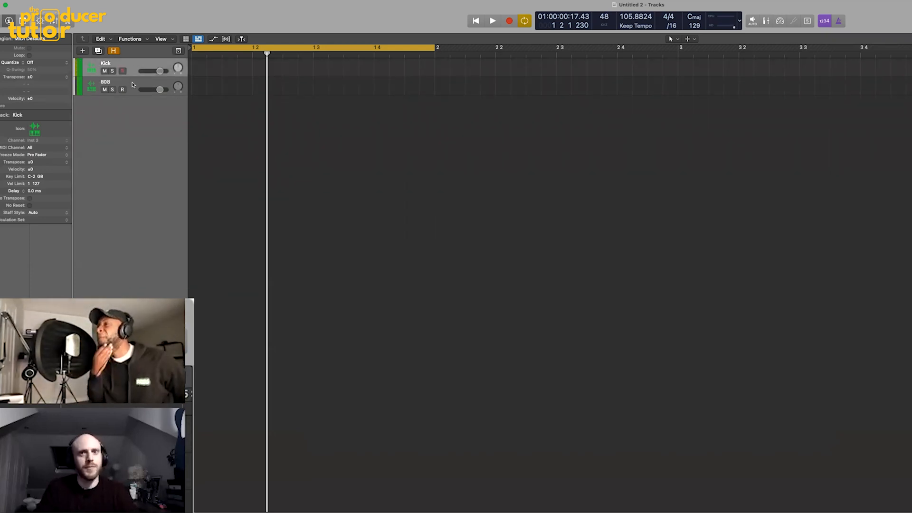
left_click(132, 84)
right_click(132, 84)
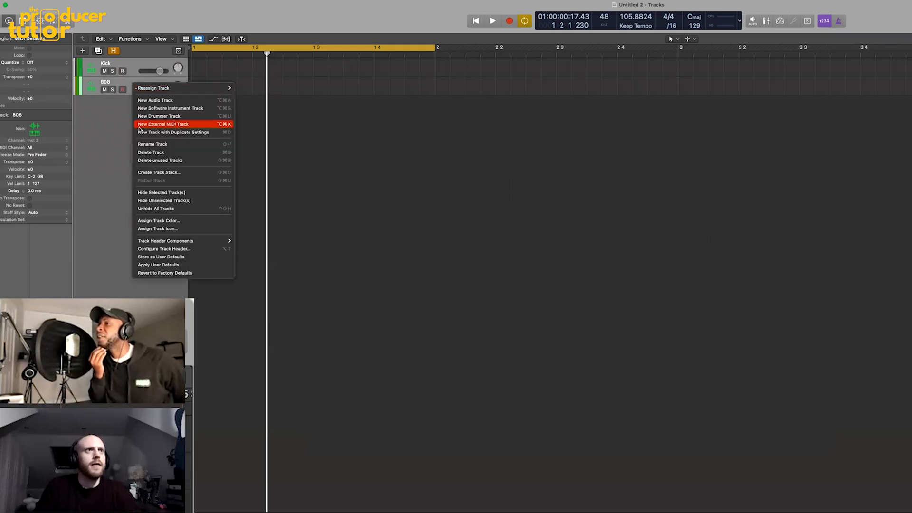
left_click(154, 174)
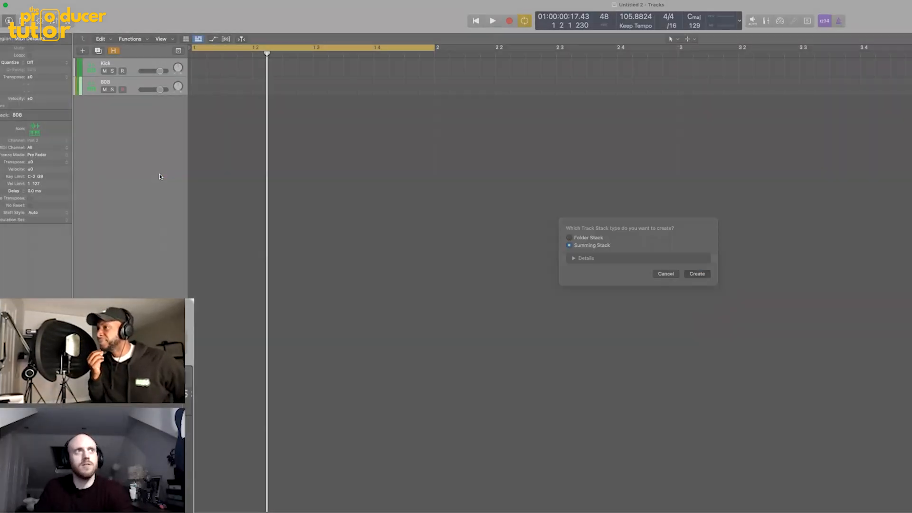
key("Return")
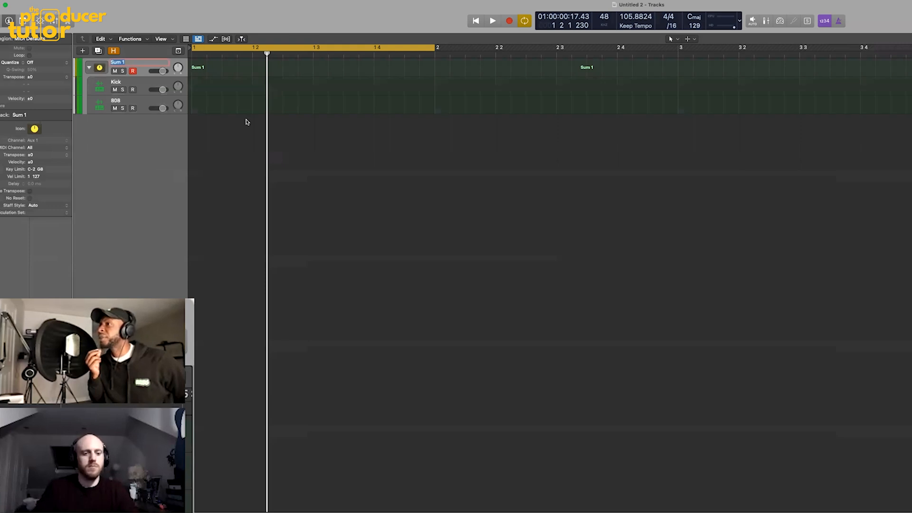
key("Return")
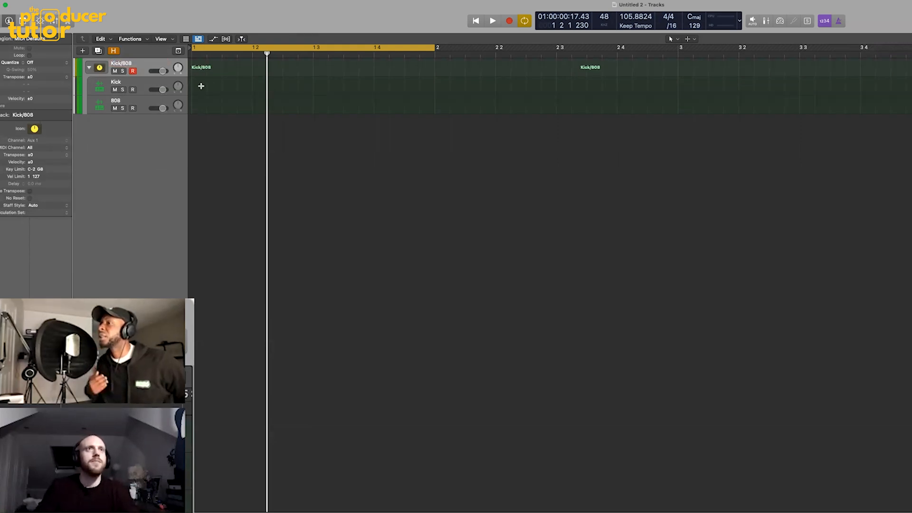
- Extend the cycle range to bar 3 and record a two-bar MIDI pattern on the Kick/808 stack
left_click_drag(434, 49, 678, 49)
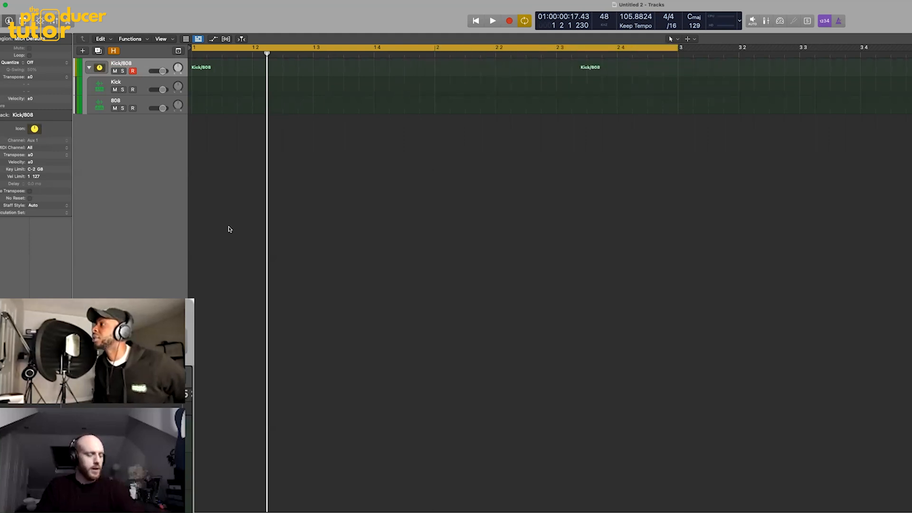
left_click(138, 82)
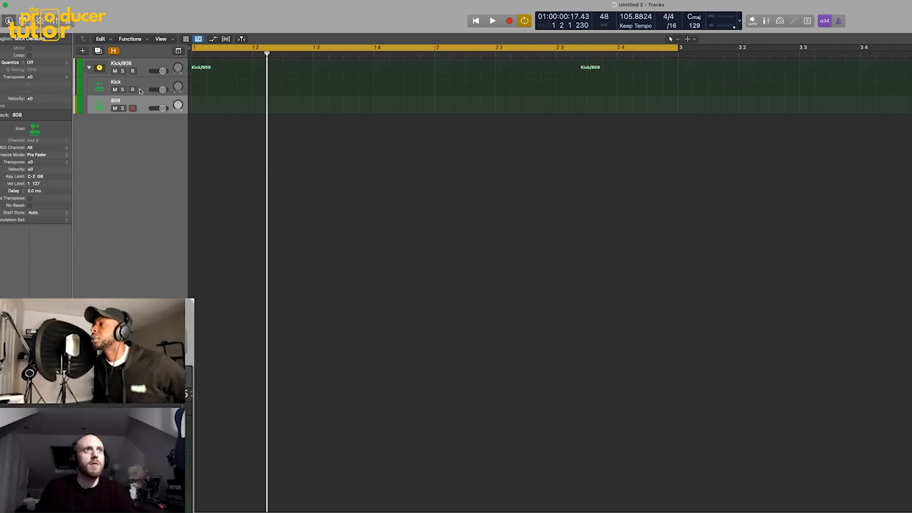
left_click(144, 67)
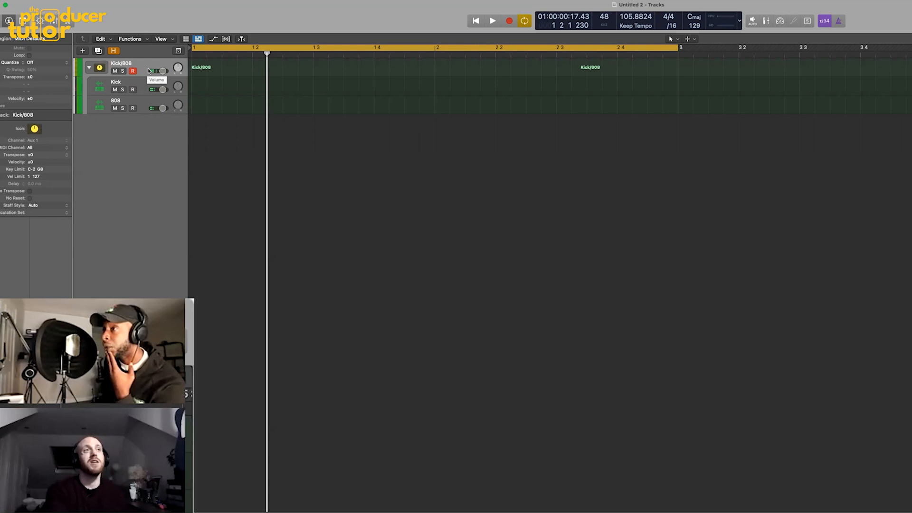
key("r")
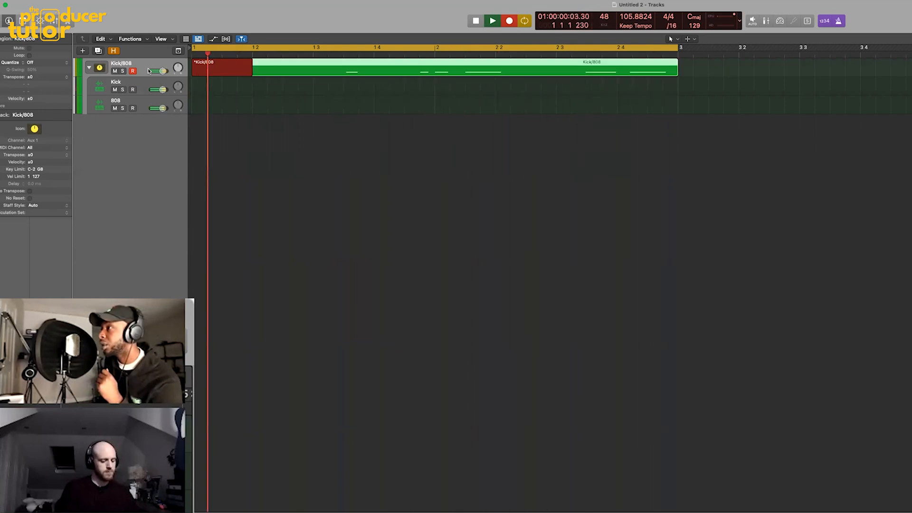
key("space")
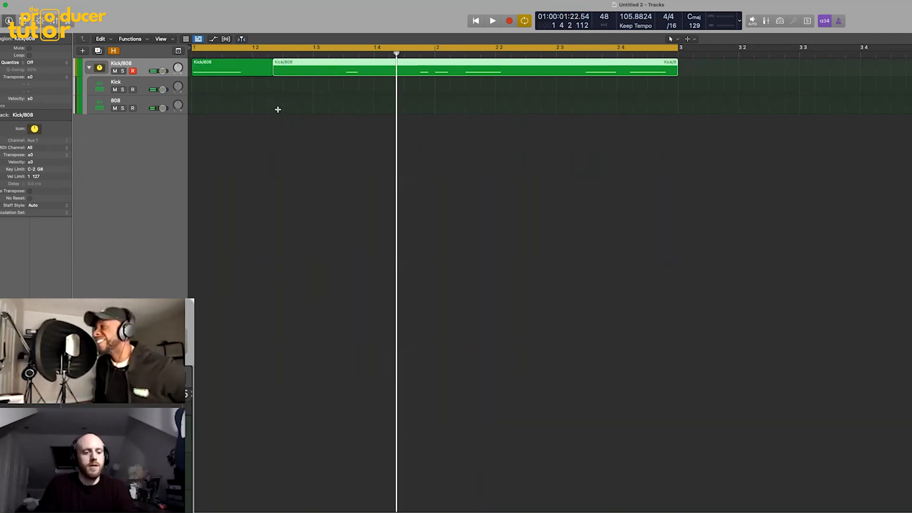
- Open the recorded Kick/808 region in the Piano Roll and play the pattern back
left_click(285, 95)
double_click(307, 79)
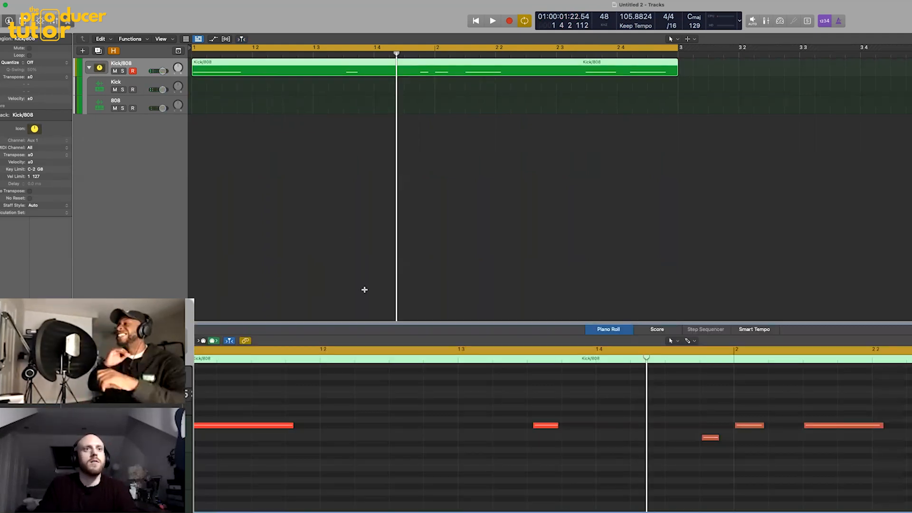
key("space")
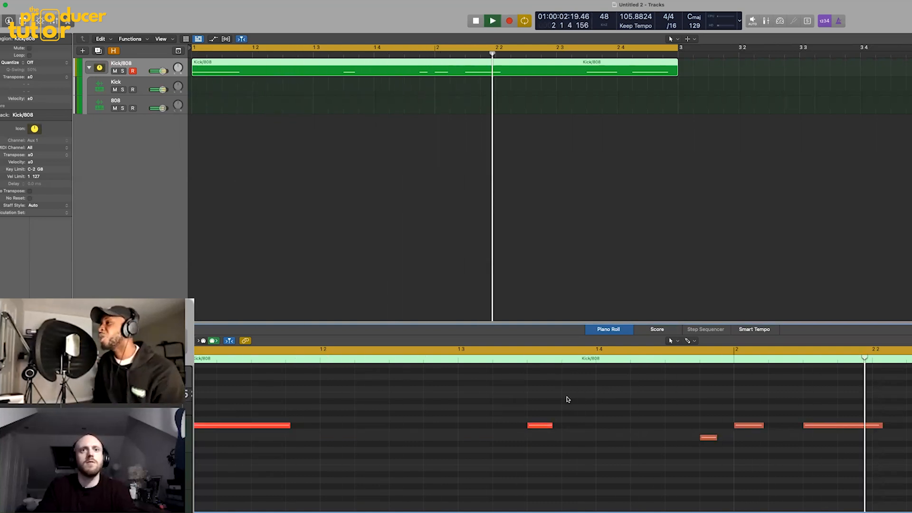
- Stop the pattern's playback and select the Kick/808 stack track
scroll(584, 398, "right", 3)
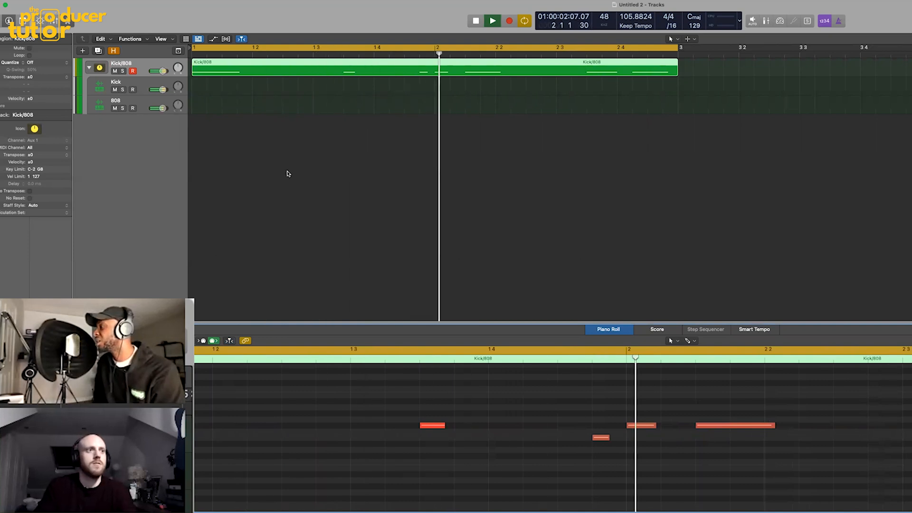
left_click(356, 166)
key("space")
left_click(137, 99)
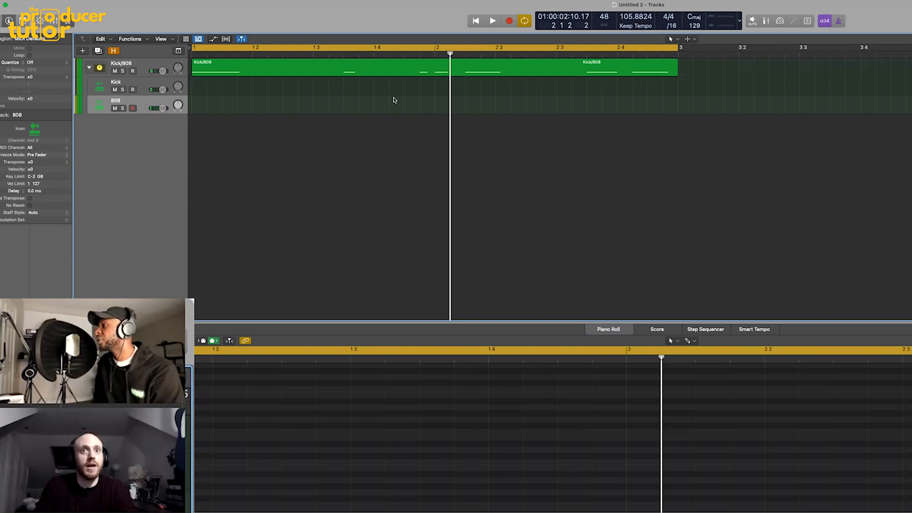
left_click(148, 65)
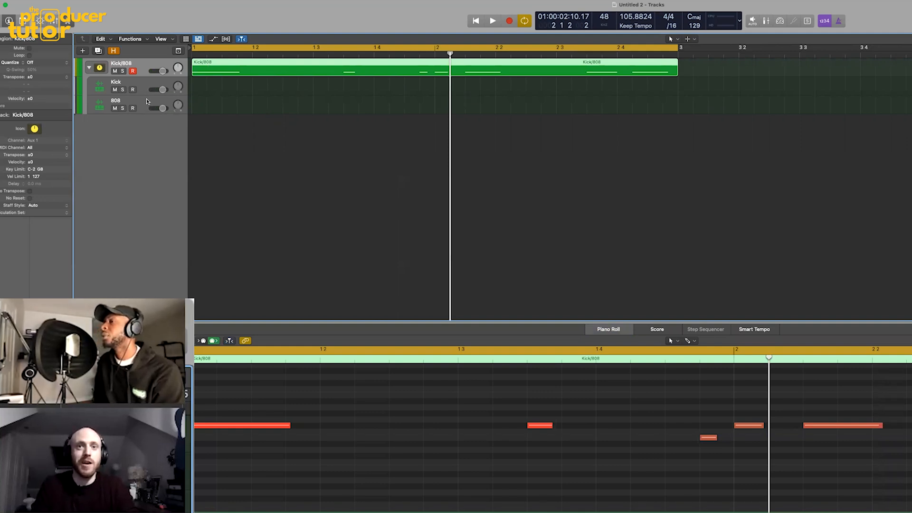
- Show the Mixer, pull the 808's volume fully down and lower the Kick to -2.6 dB while the pattern plays
key("x")
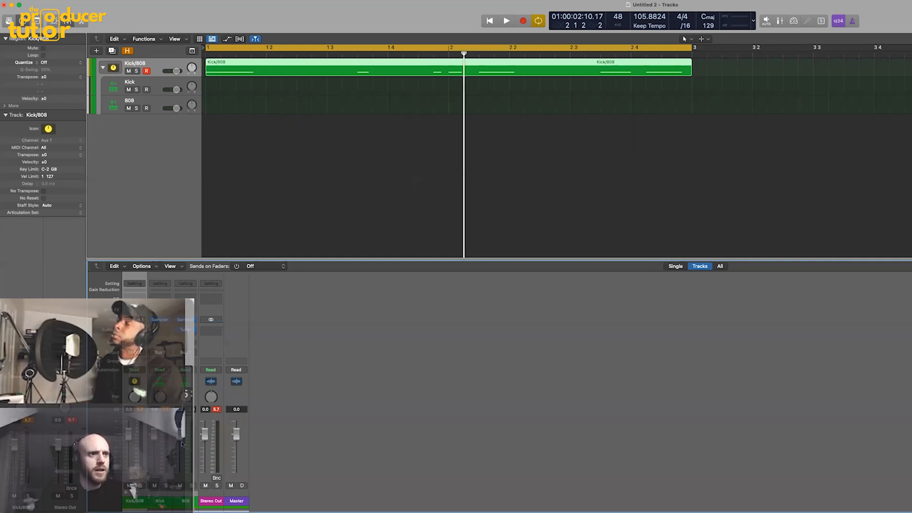
left_click_drag(180, 434, 180, 474)
key("space")
left_click_drag(155, 434, 155, 440)
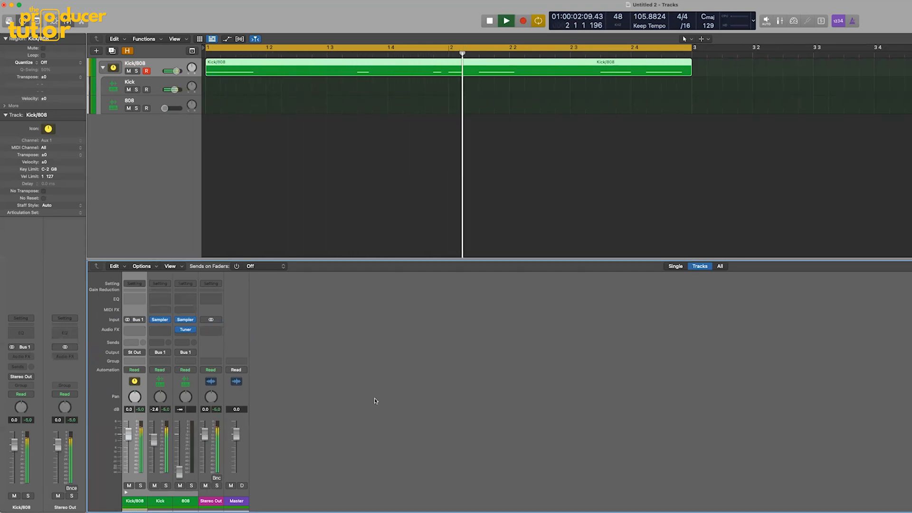
key("space")
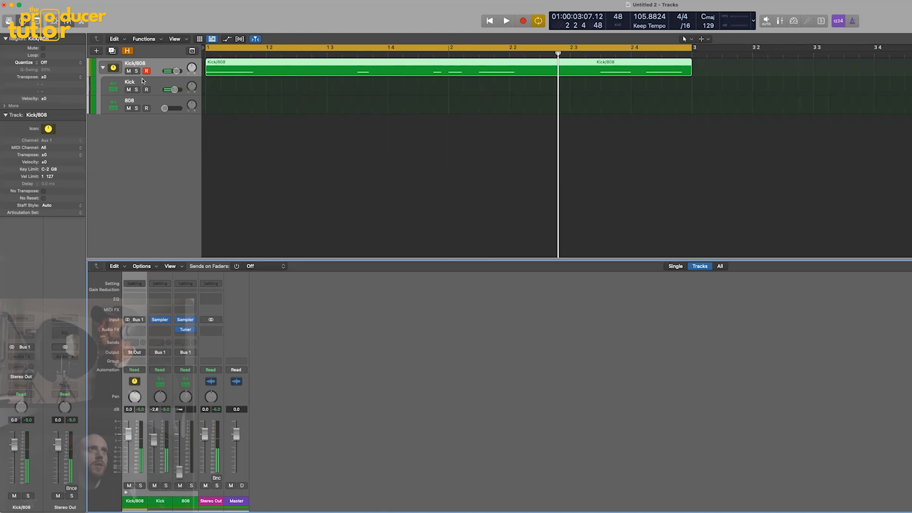
- Open the Kick's Sampler and trim the zone's end to about 14616 with a fade-out of about 11323 during playback
left_click(151, 83)
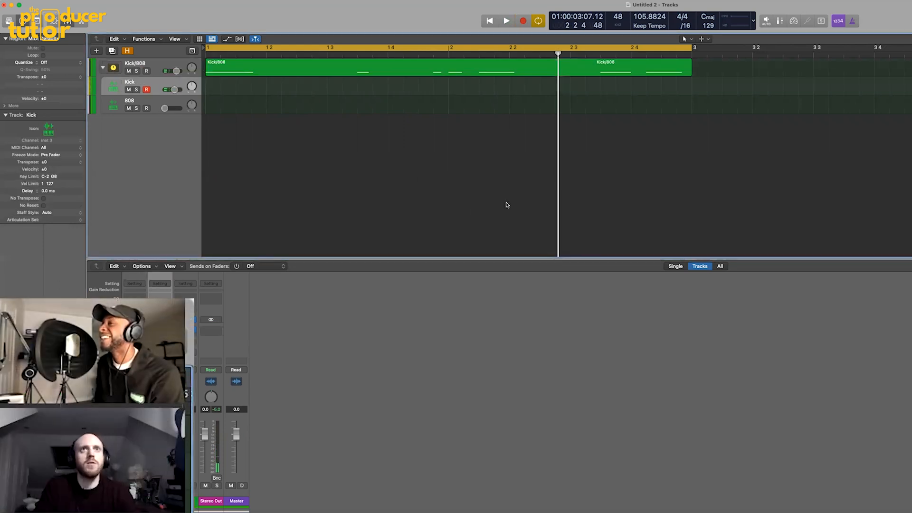
key("v")
left_click_drag(653, 74, 603, 64)
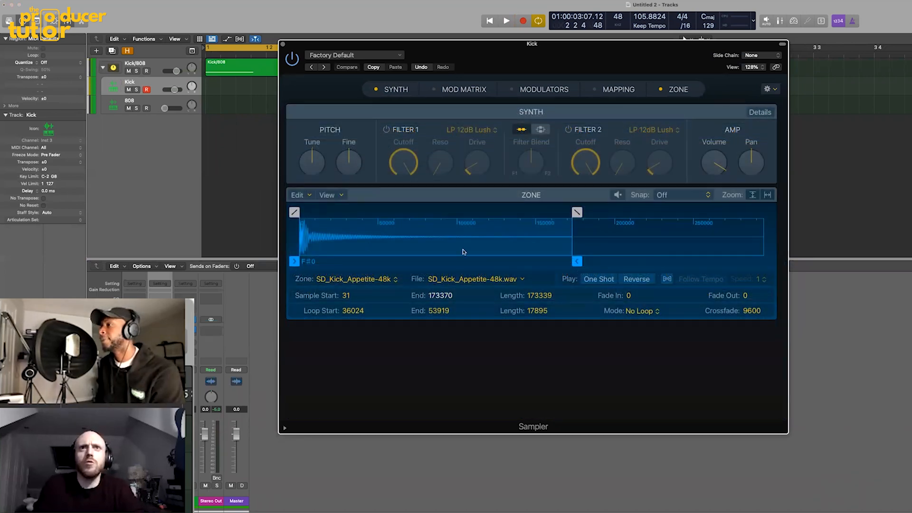
key("space")
mouse_move(577, 262)
left_mouse_down()
mouse_move(403, 245)
mouse_move(348, 225)
mouse_move(347, 213)
mouse_move(331, 214)
mouse_move(338, 223)
mouse_move(308, 223)
mouse_move(331, 238)
left_mouse_up()
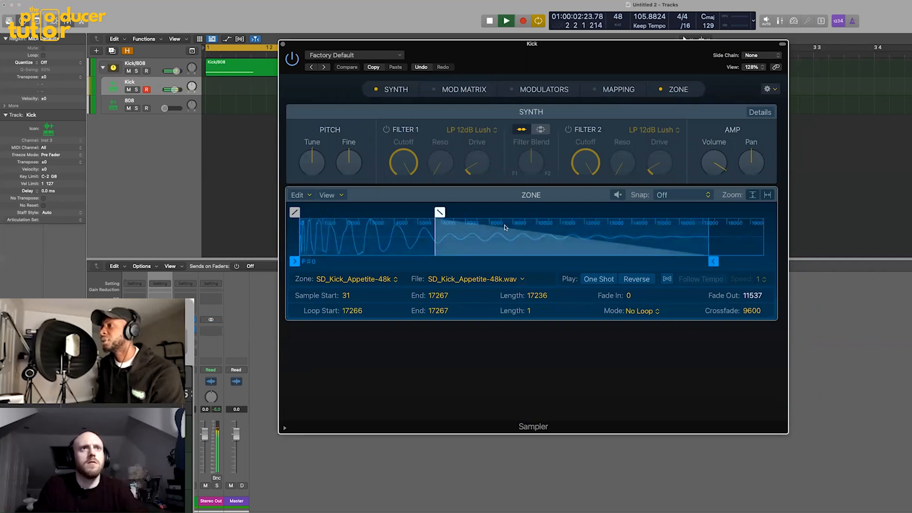
left_click_drag(713, 261, 650, 262)
left_click_drag(371, 211, 381, 212)
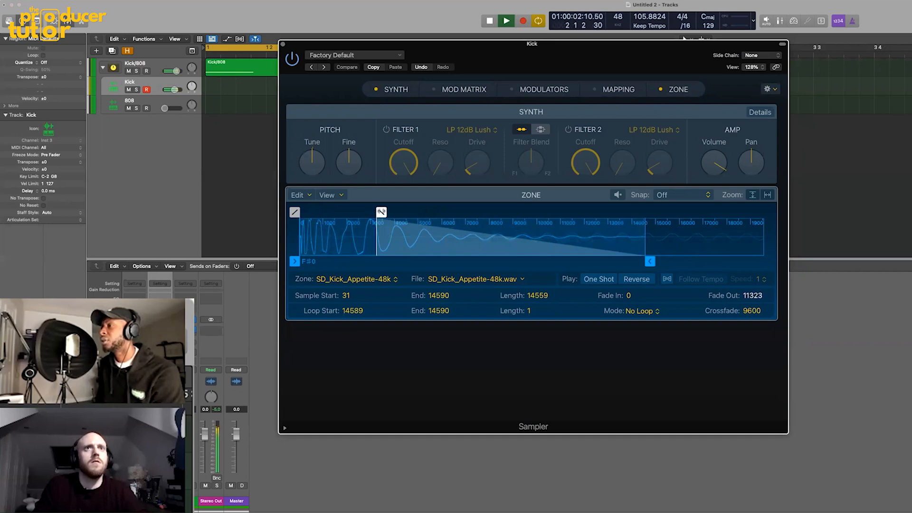
left_click_drag(648, 261, 650, 261)
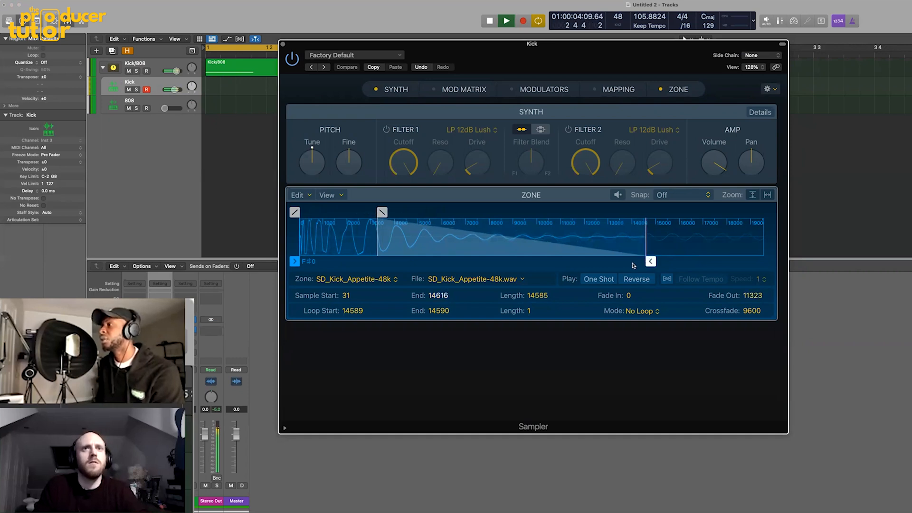
key("space")
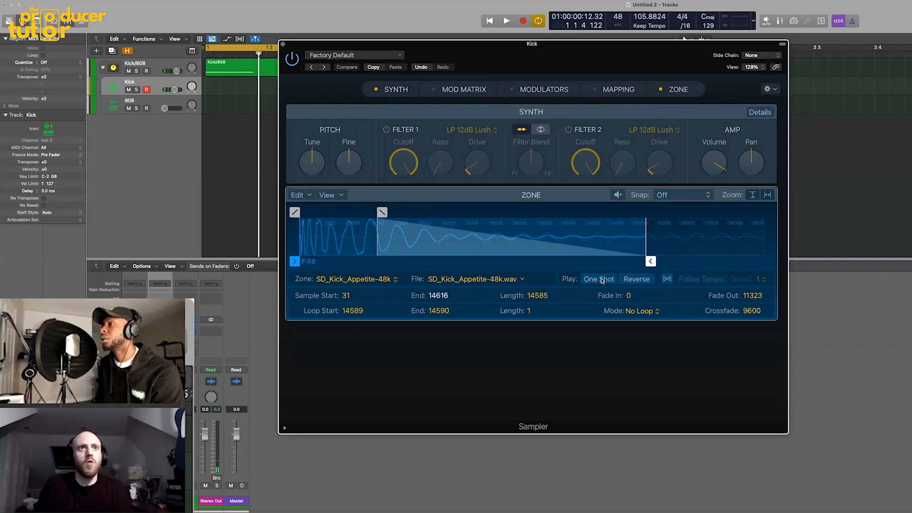
- Set the Kick's zone to One Shot playback and audition the pattern
left_click(602, 280)
key("space")
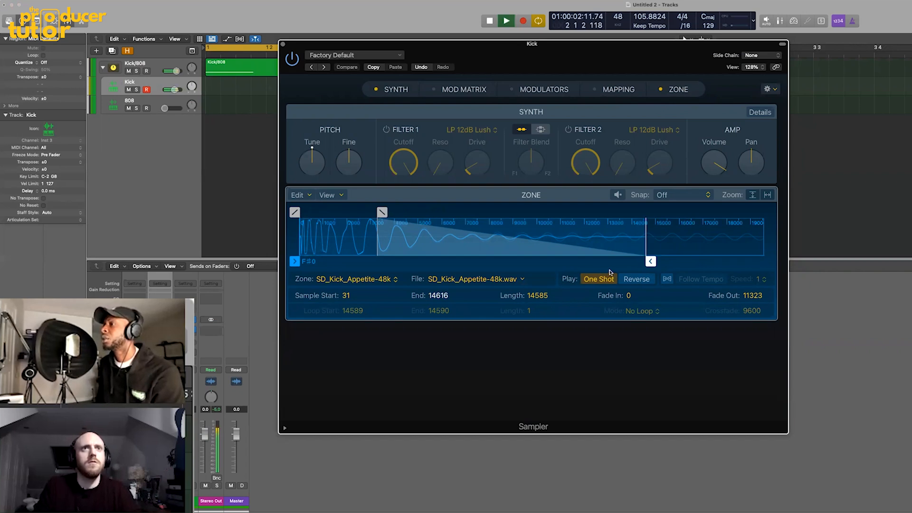
key("space")
- Raise the 808's volume again, mute the Kick and play the pattern with the 808's Sampler open
left_click_drag(620, 63, 655, 66)
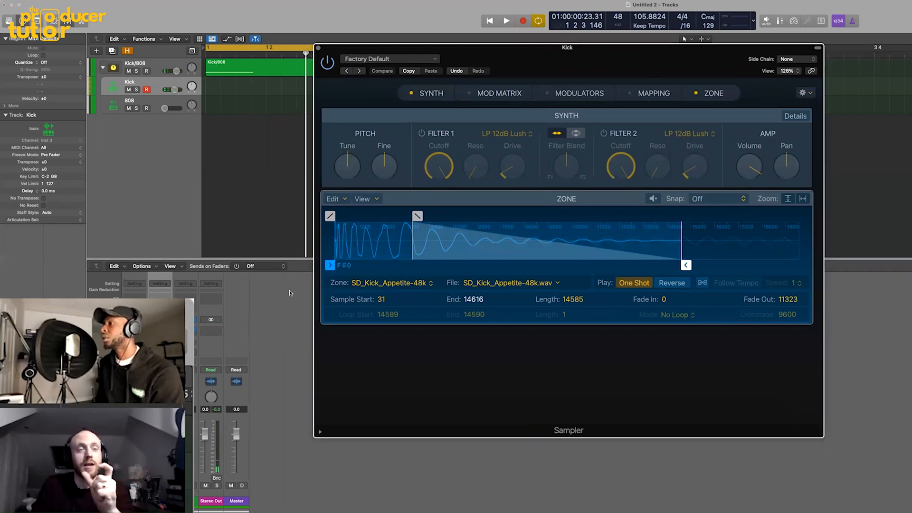
left_click_drag(164, 108, 168, 108)
left_click(179, 431)
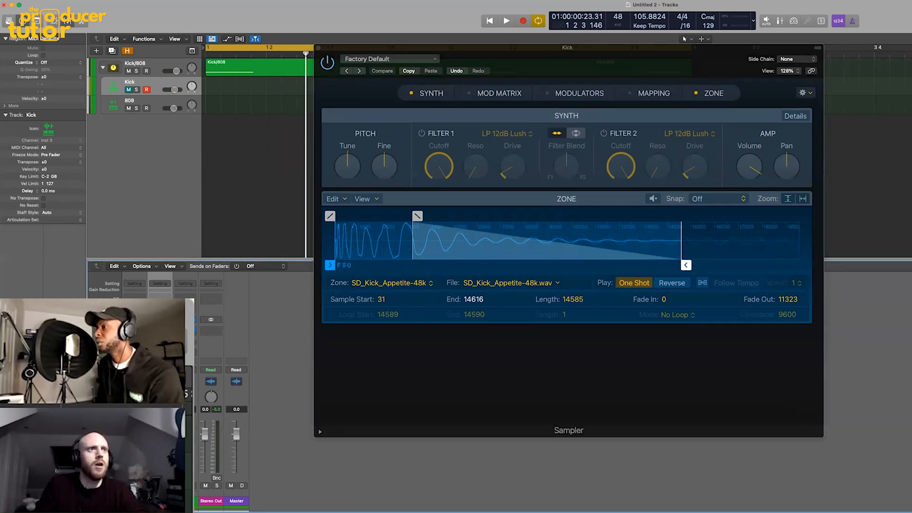
key("Down")
key("space")
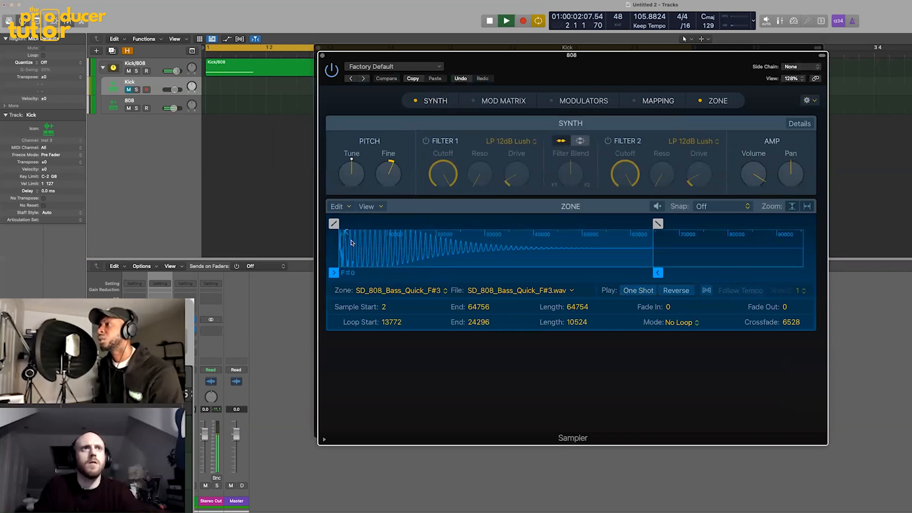
- Set the 808's zone to One Shot and trim its end to about 40361 with a fade-out of about 24764
left_click_drag(657, 273, 660, 273)
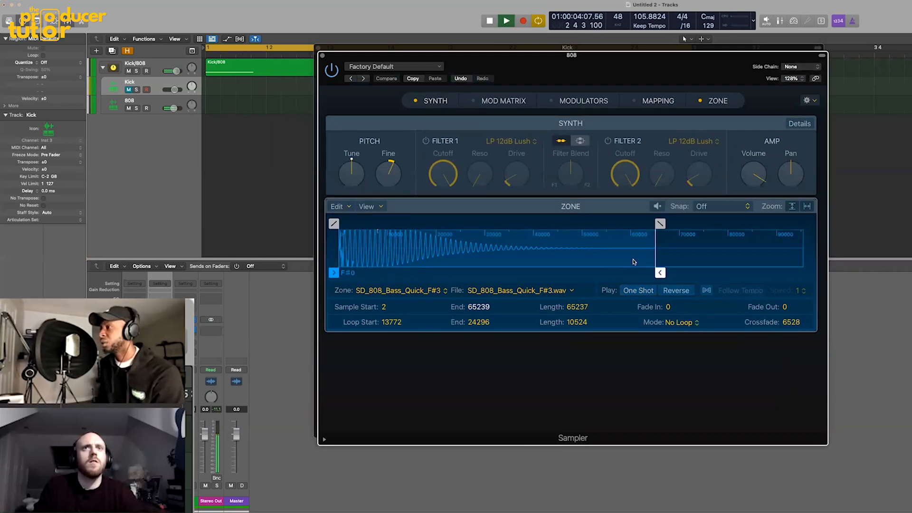
left_click(647, 290)
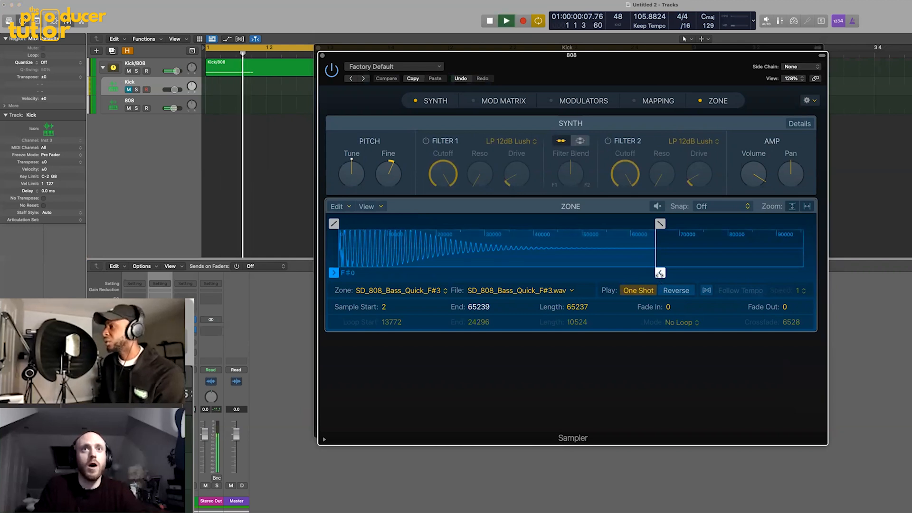
left_click_drag(660, 272, 569, 273)
left_click_drag(570, 223, 447, 223)
left_click_drag(569, 272, 539, 274)
key("space")
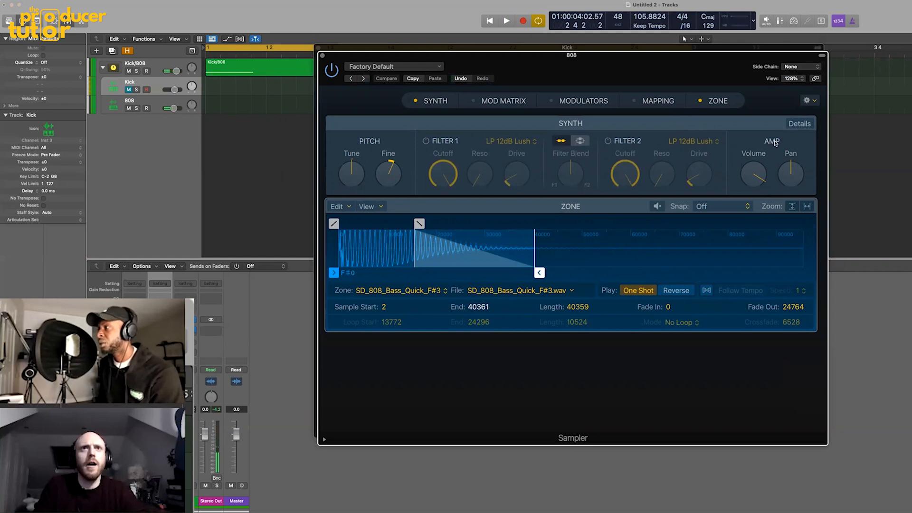
- Show the synth details of the 808's Sampler, set its mode to Mono and audition the pattern
left_click(800, 124)
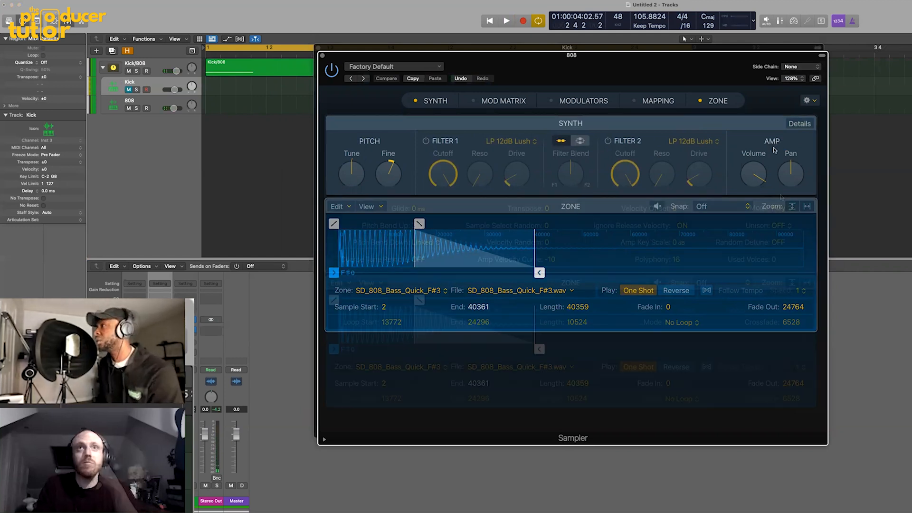
left_click(779, 208)
left_click(779, 218)
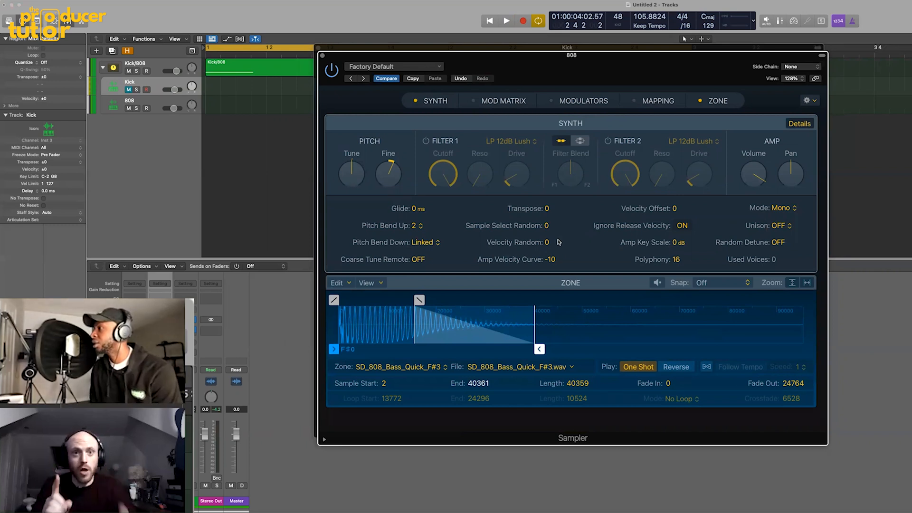
key("space")
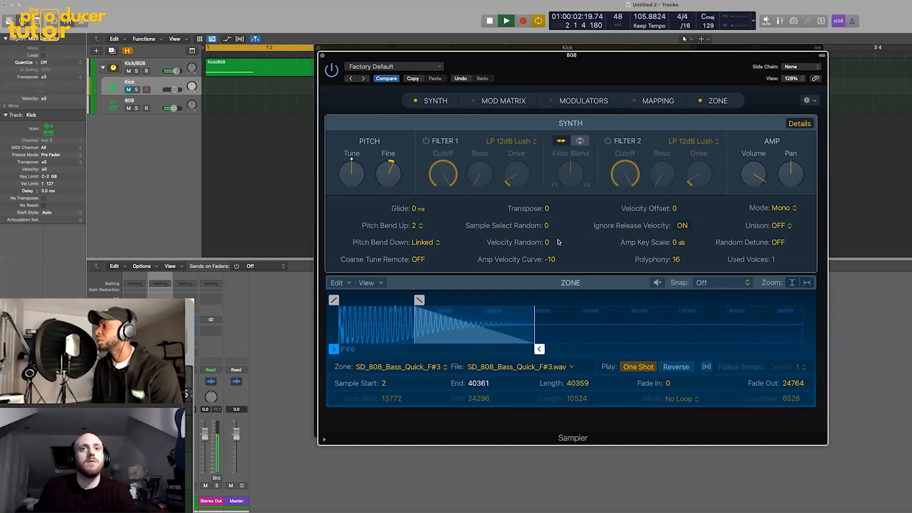
key("space")
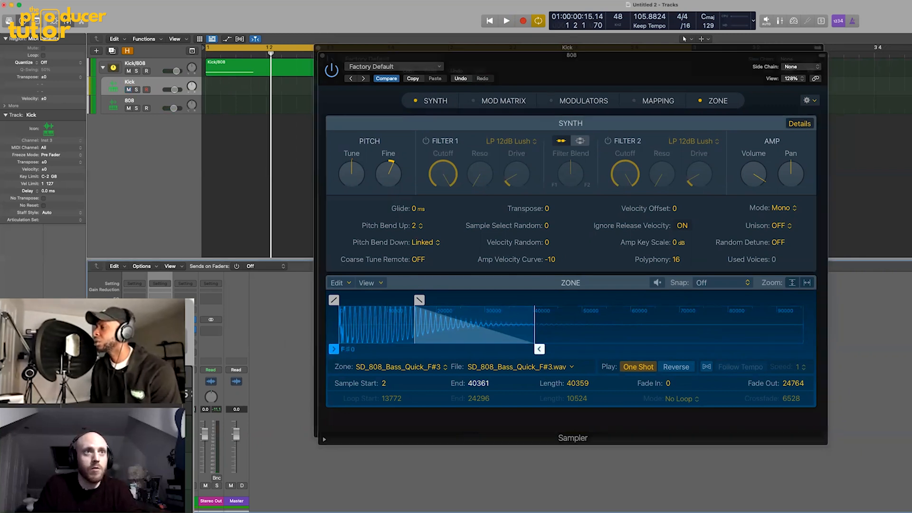
- Try a fade-in of about 5723 on the 808's zone while the pattern plays
key("space")
left_click_drag(339, 304, 348, 304)
left_click_drag(355, 305, 367, 306)
key("space")
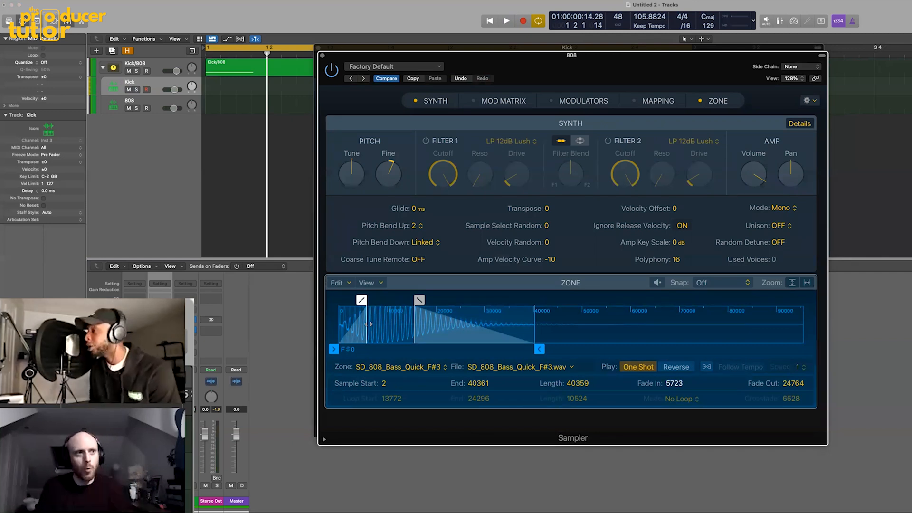
- Audition the Kick and 808 separately, set the 808's fade-in to about 2483 and play both layers together
key("space")
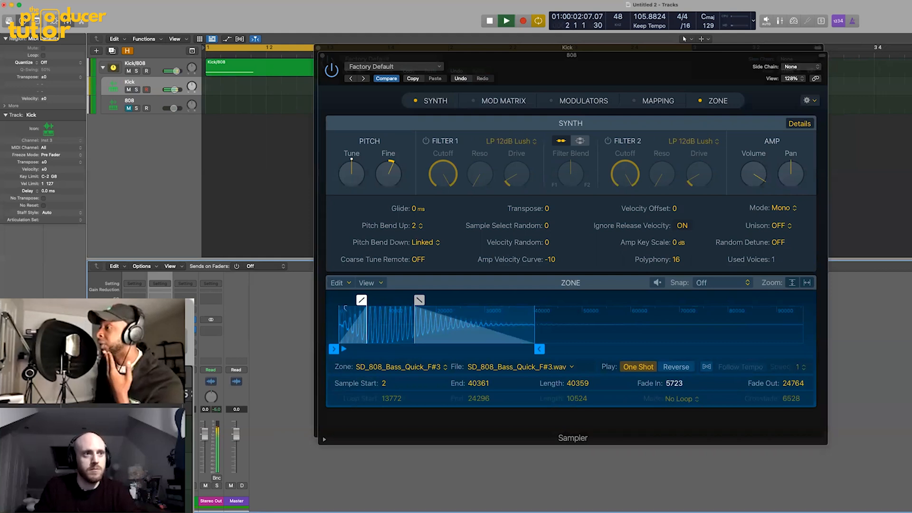
key("space")
key("space")
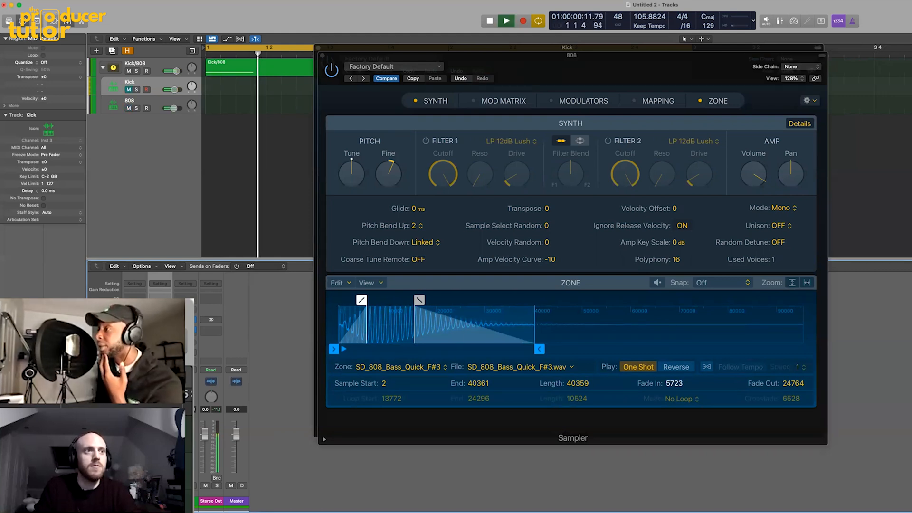
left_click_drag(362, 300, 345, 301)
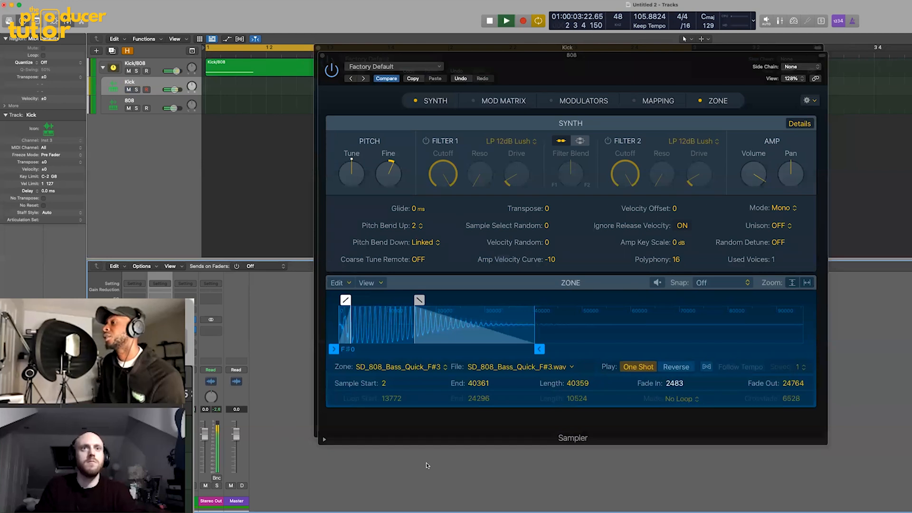
key("space")
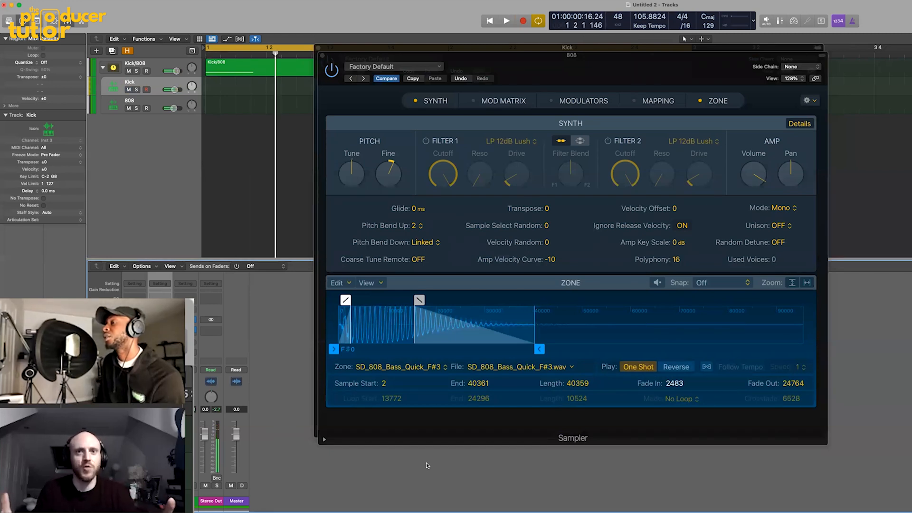